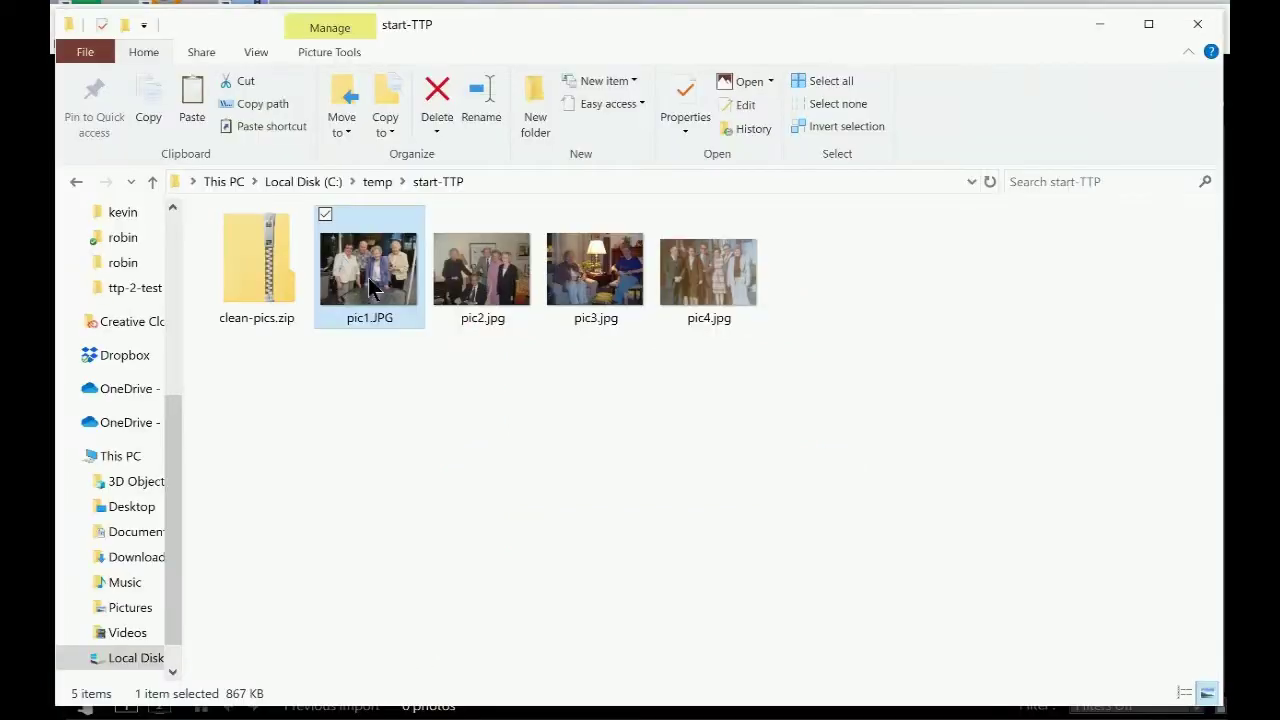
right_click(372, 287)
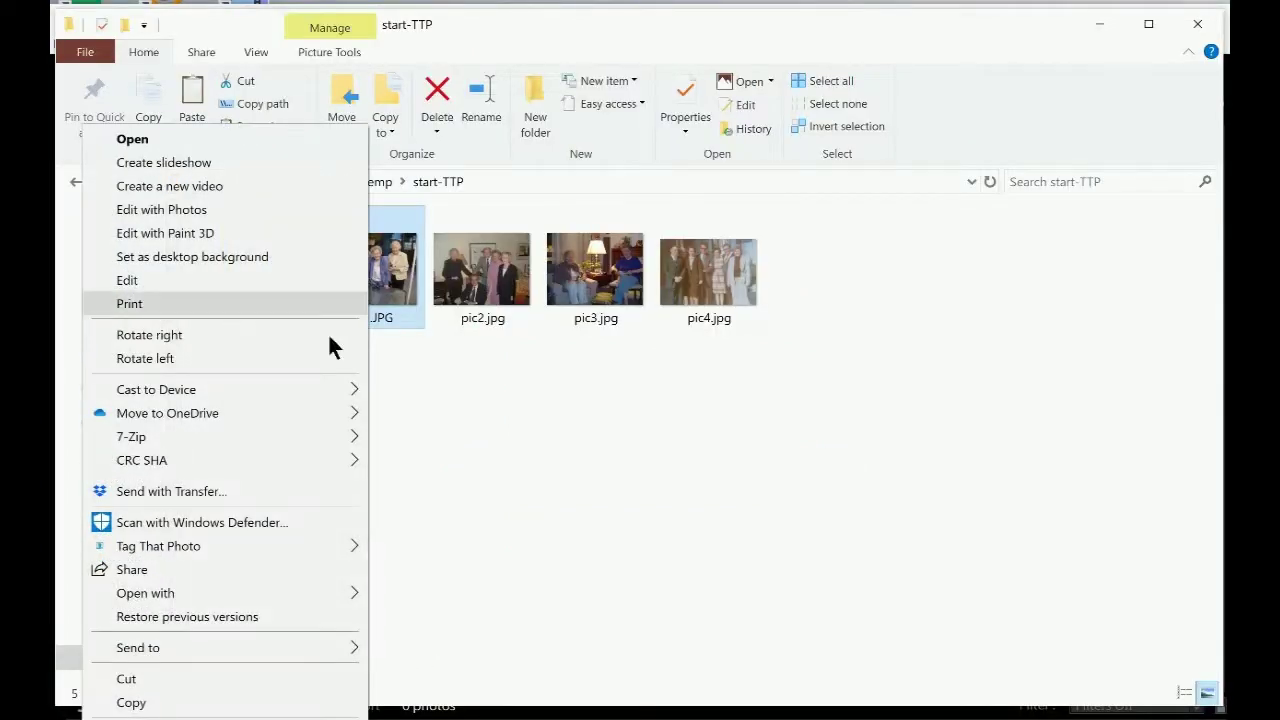
key(r)
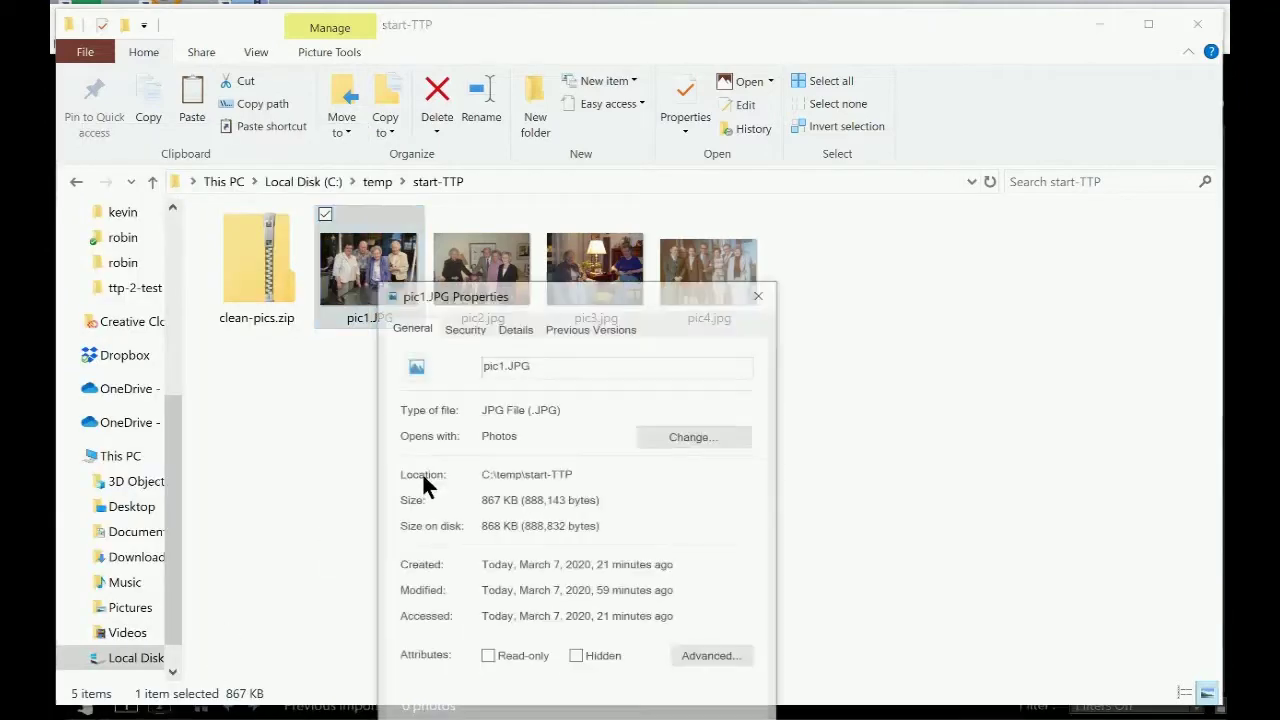
drag(534, 289, 566, 207)
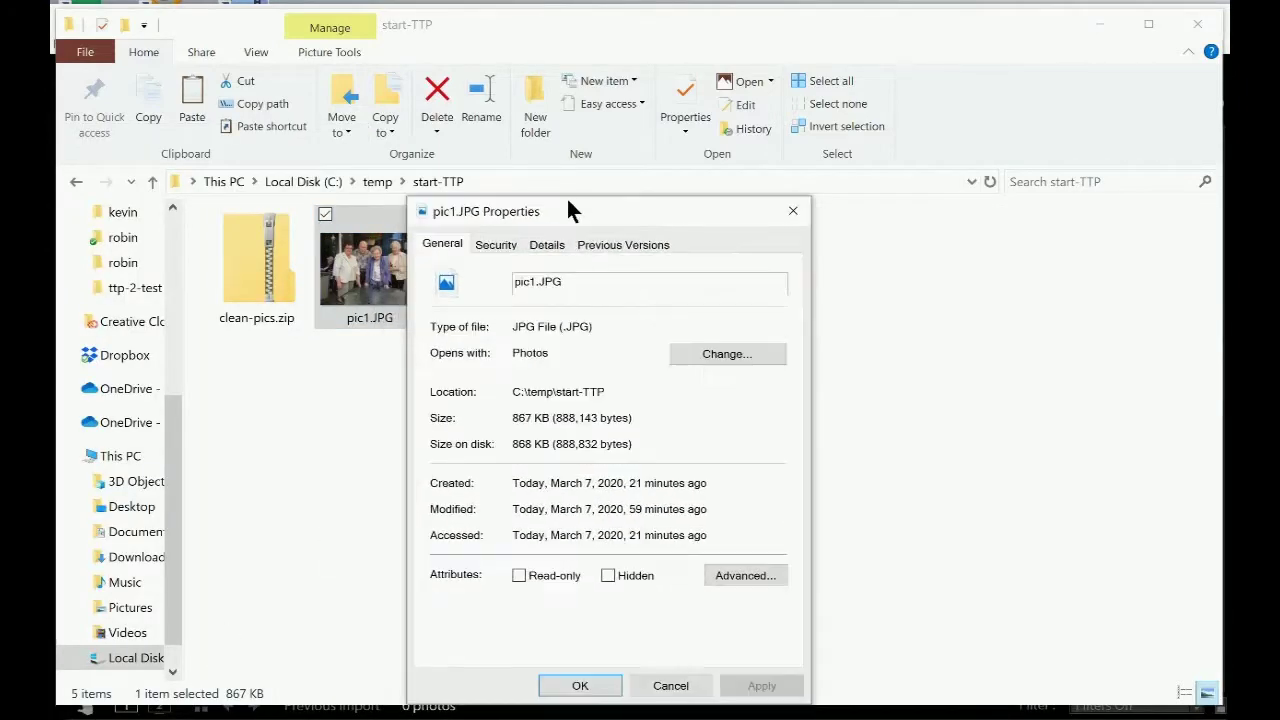
click(548, 247)
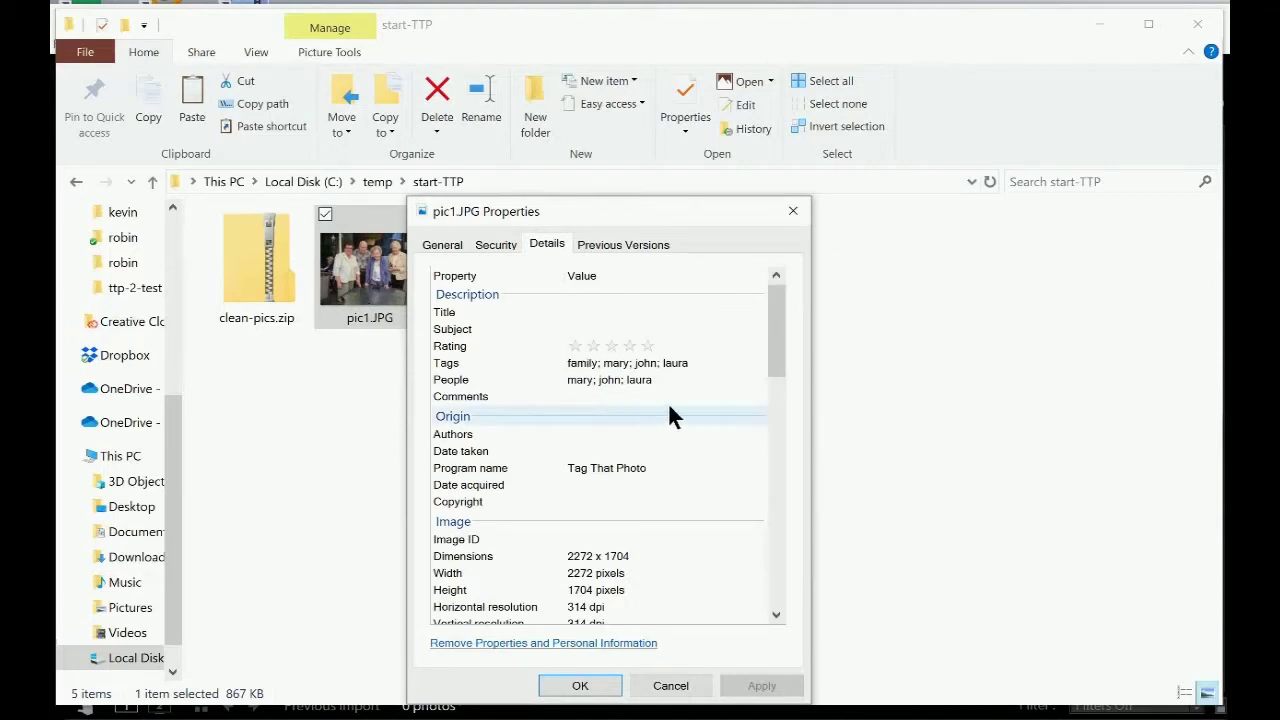
click(672, 688)
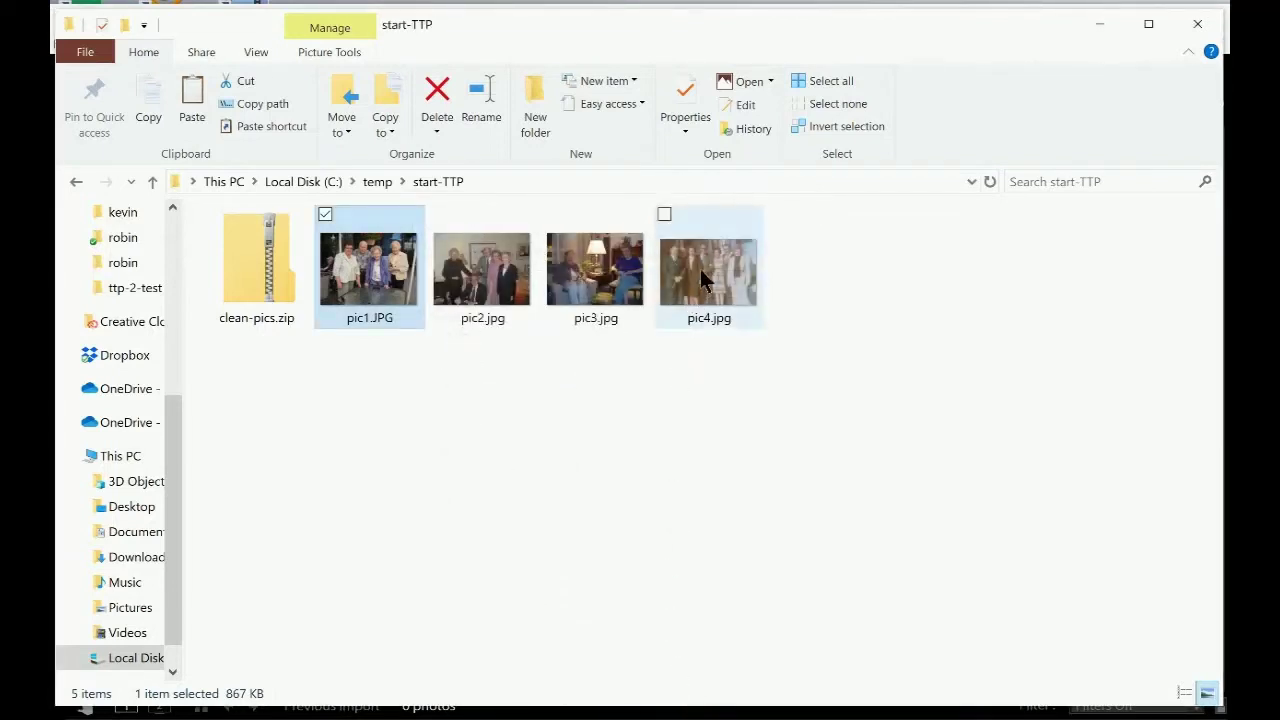
mouse_move(701, 271)
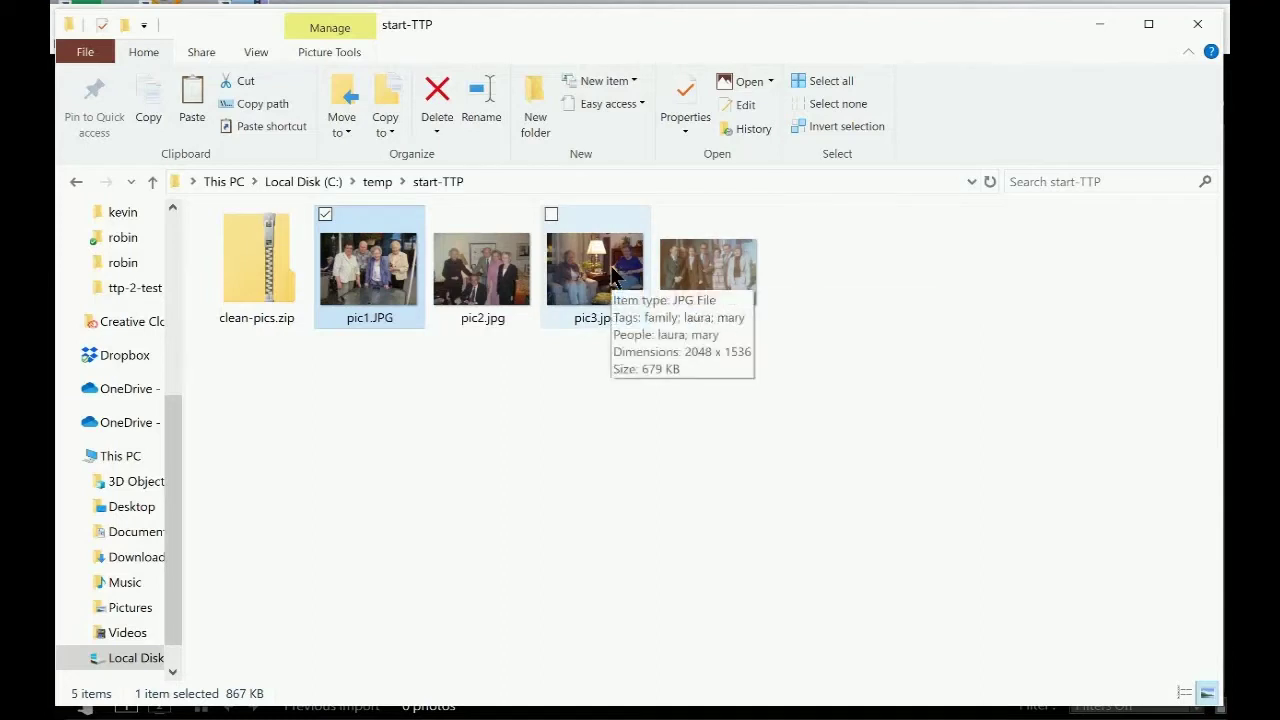
mouse_move(514, 277)
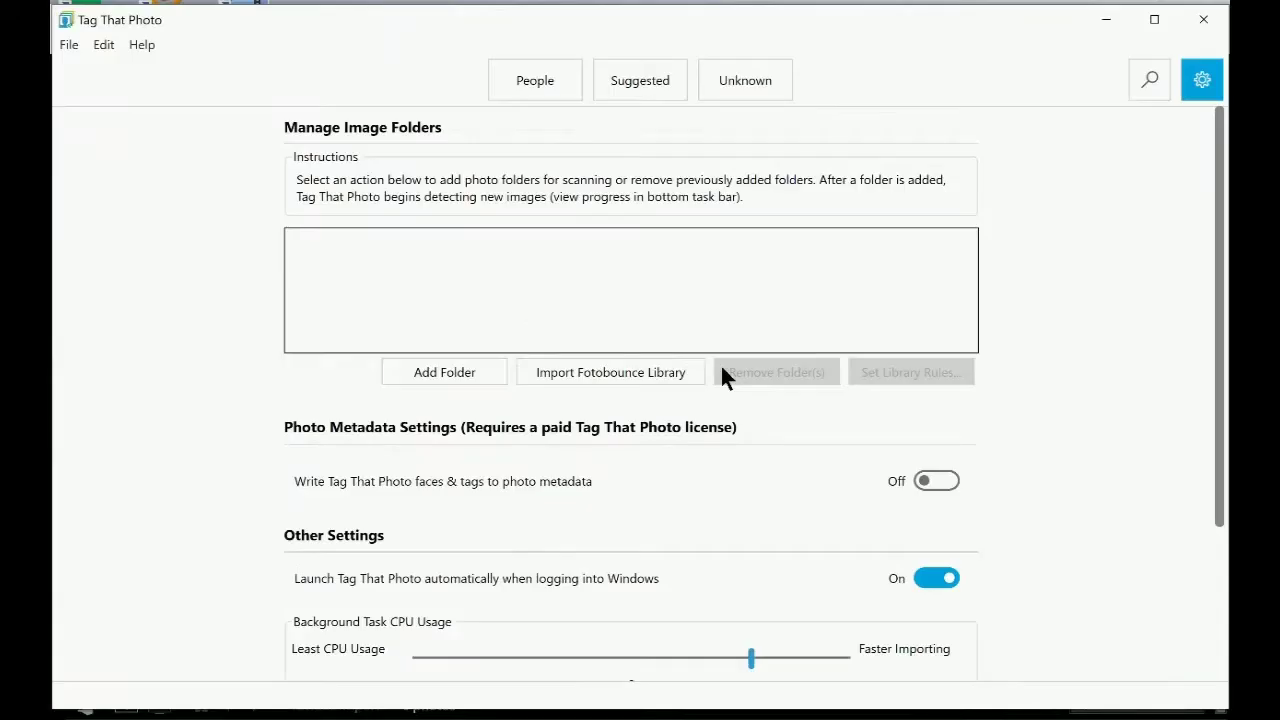
Add C:\temp\start-TTP as a scanned image folder and dismiss the exclusion rules window
click(455, 373)
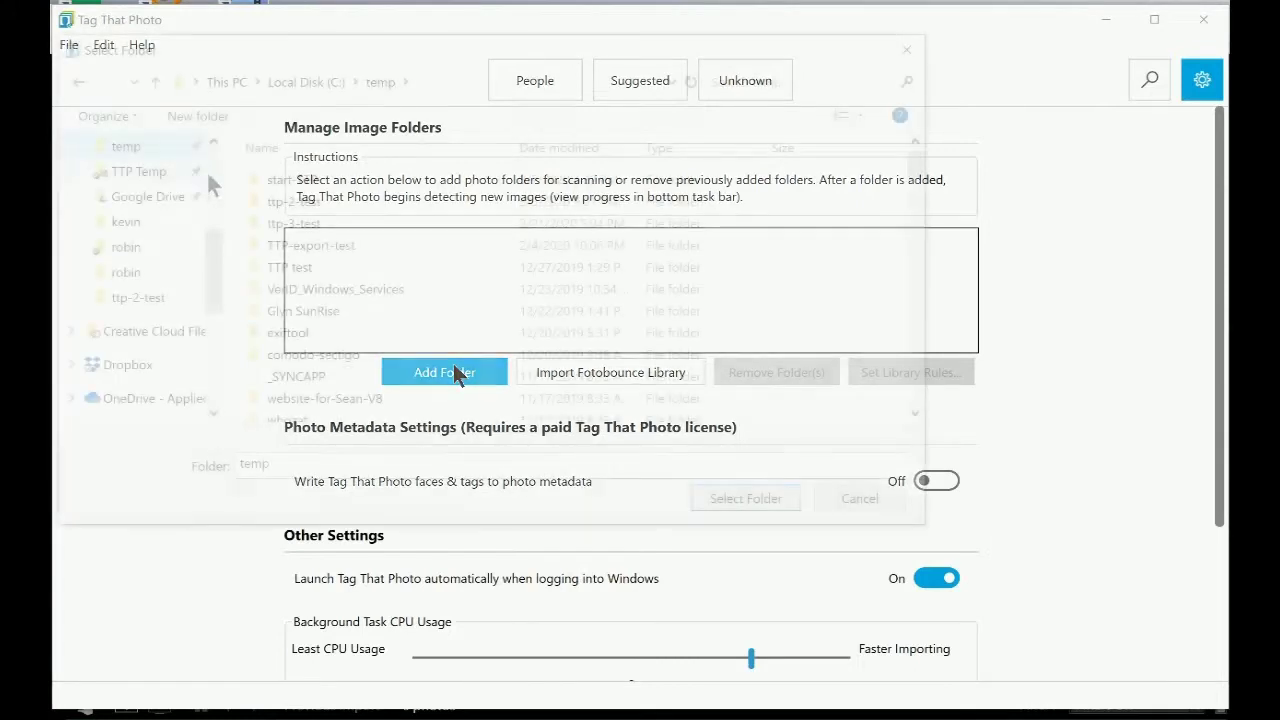
click(287, 180)
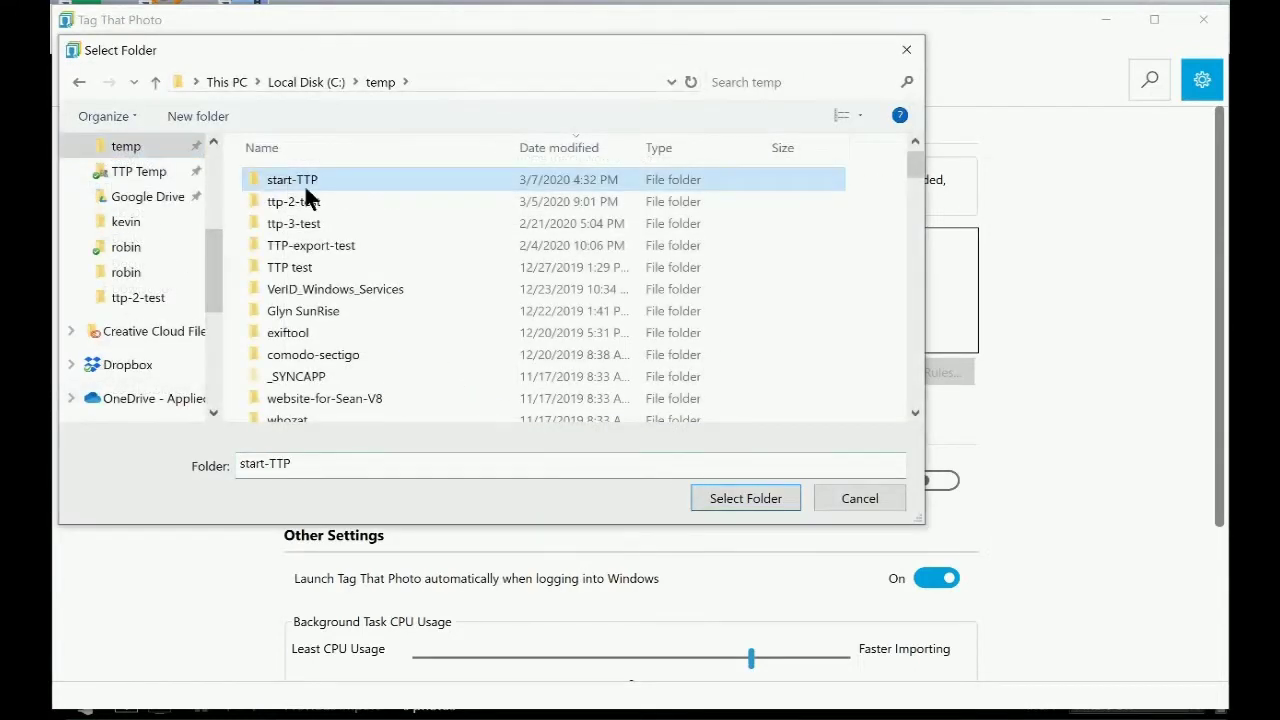
click(740, 497)
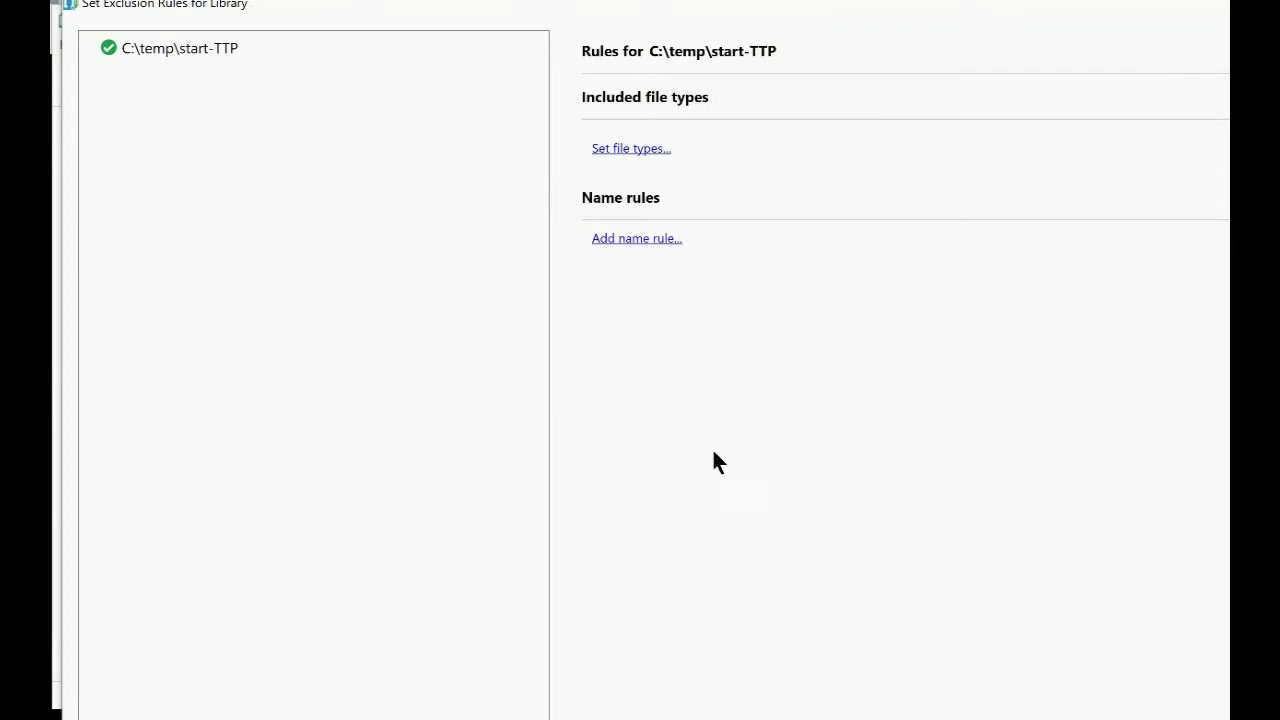
key(Escape)
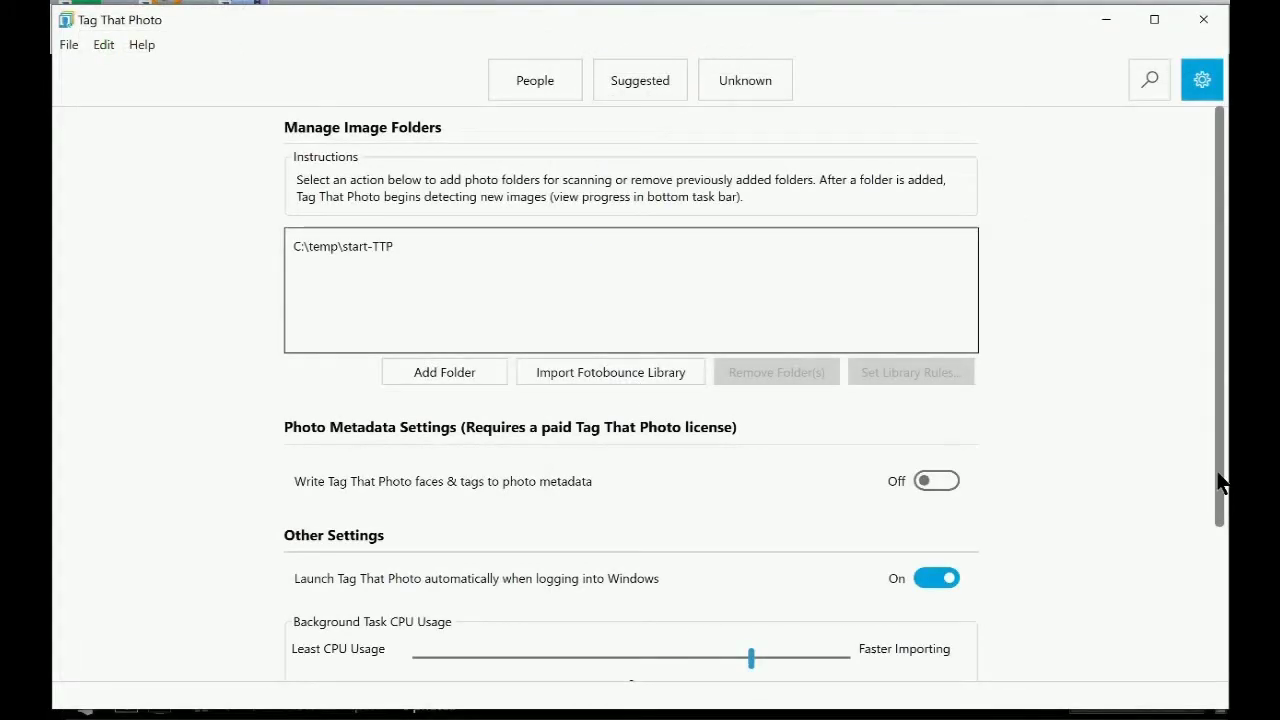
Check the Unknown faces, then list the named people: laura, john, mary, vera, bill and henry
drag(1218, 482, 1226, 665)
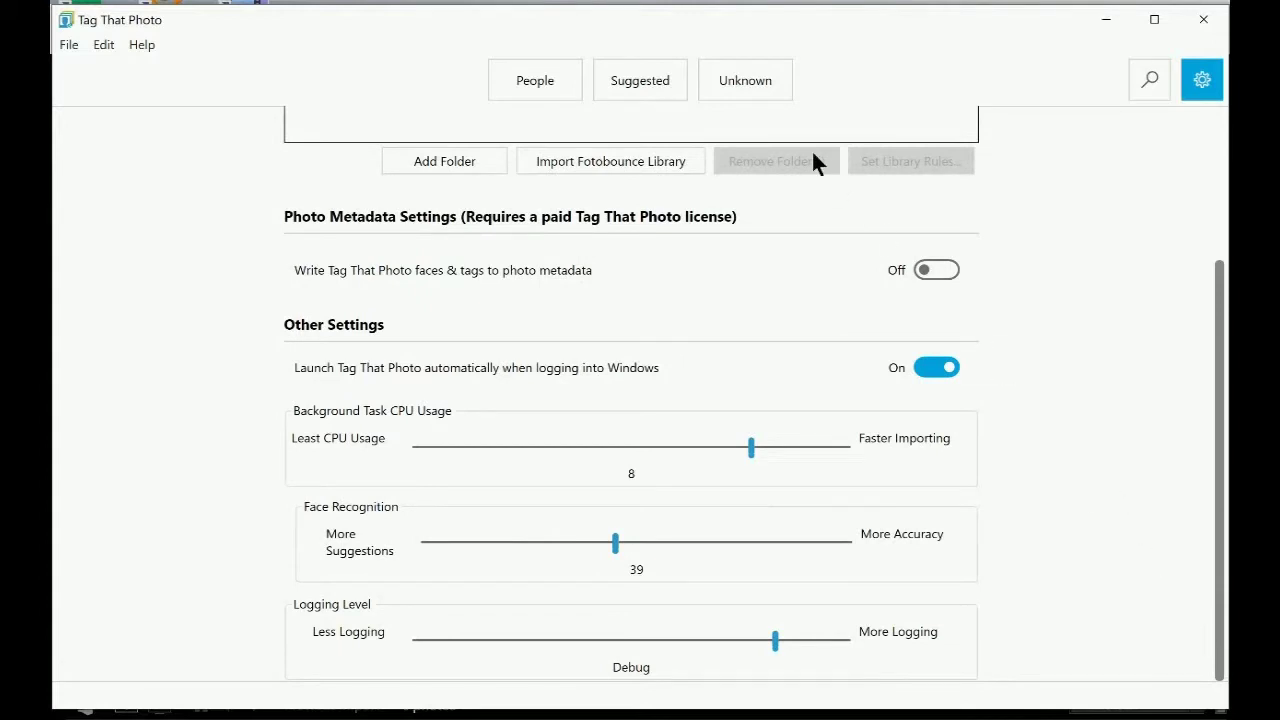
click(739, 85)
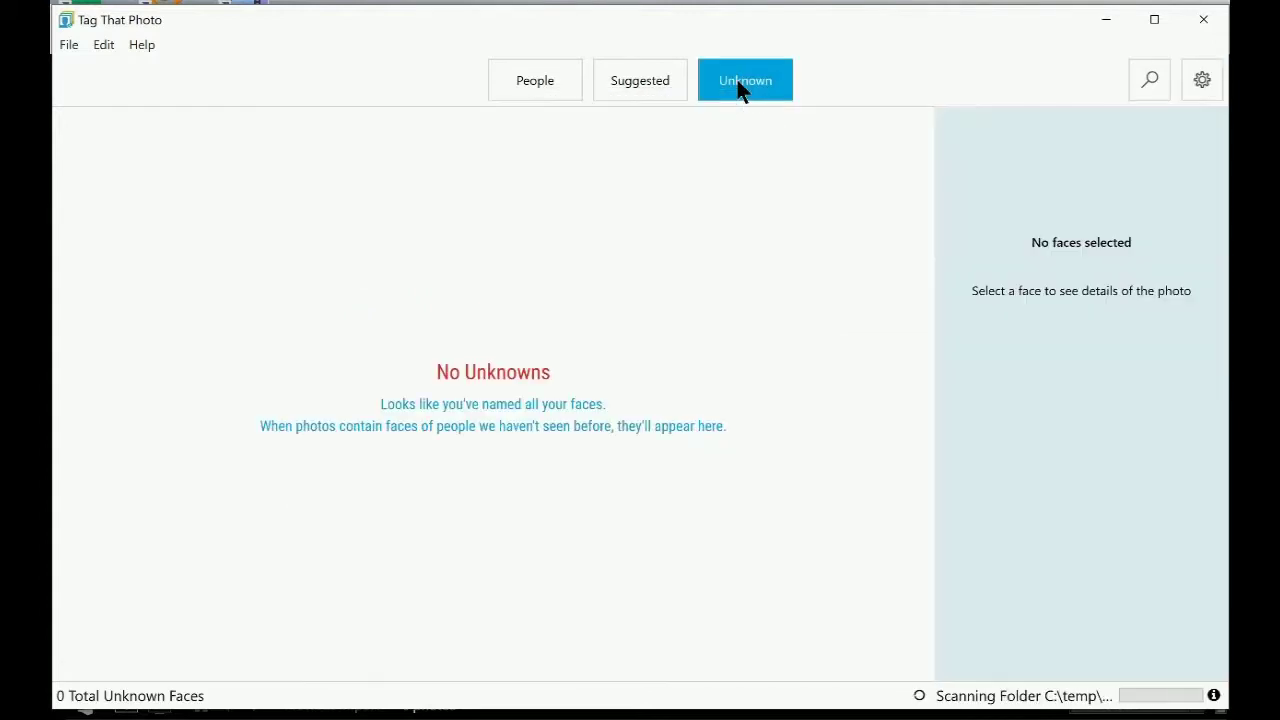
click(533, 84)
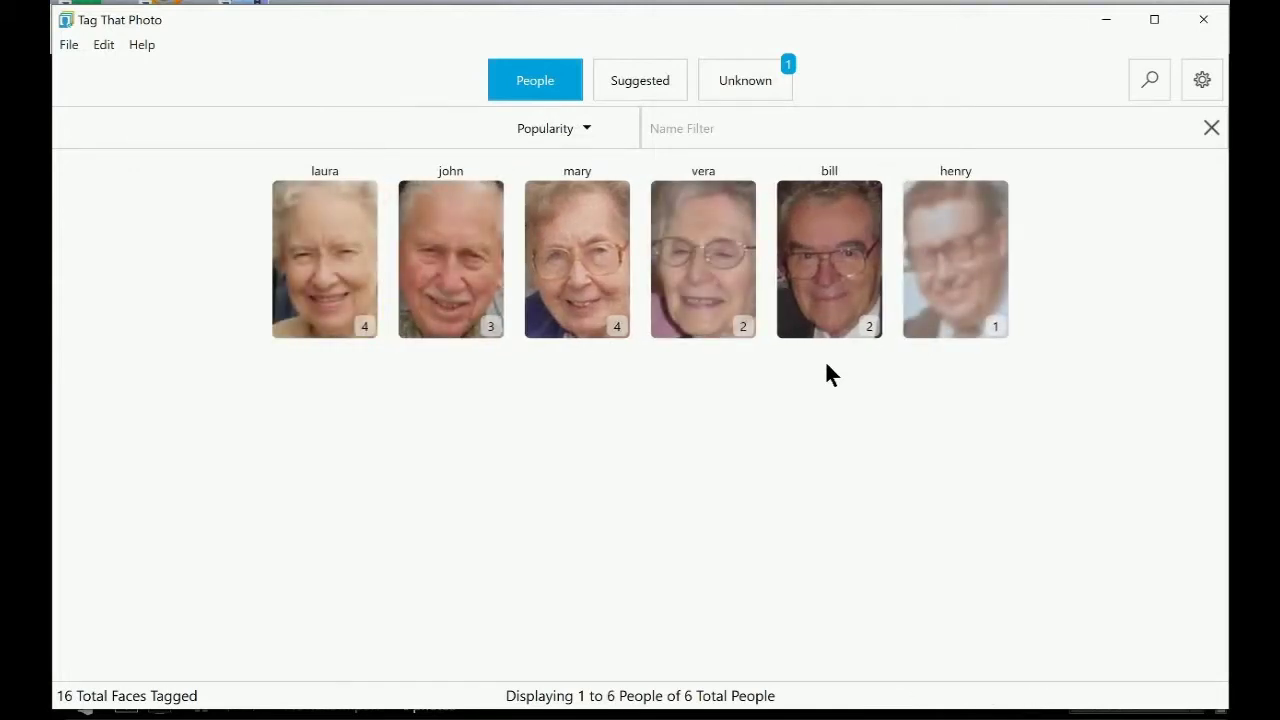
Open pic1.JPG in the photo viewer from john's first tagged face
click(463, 275)
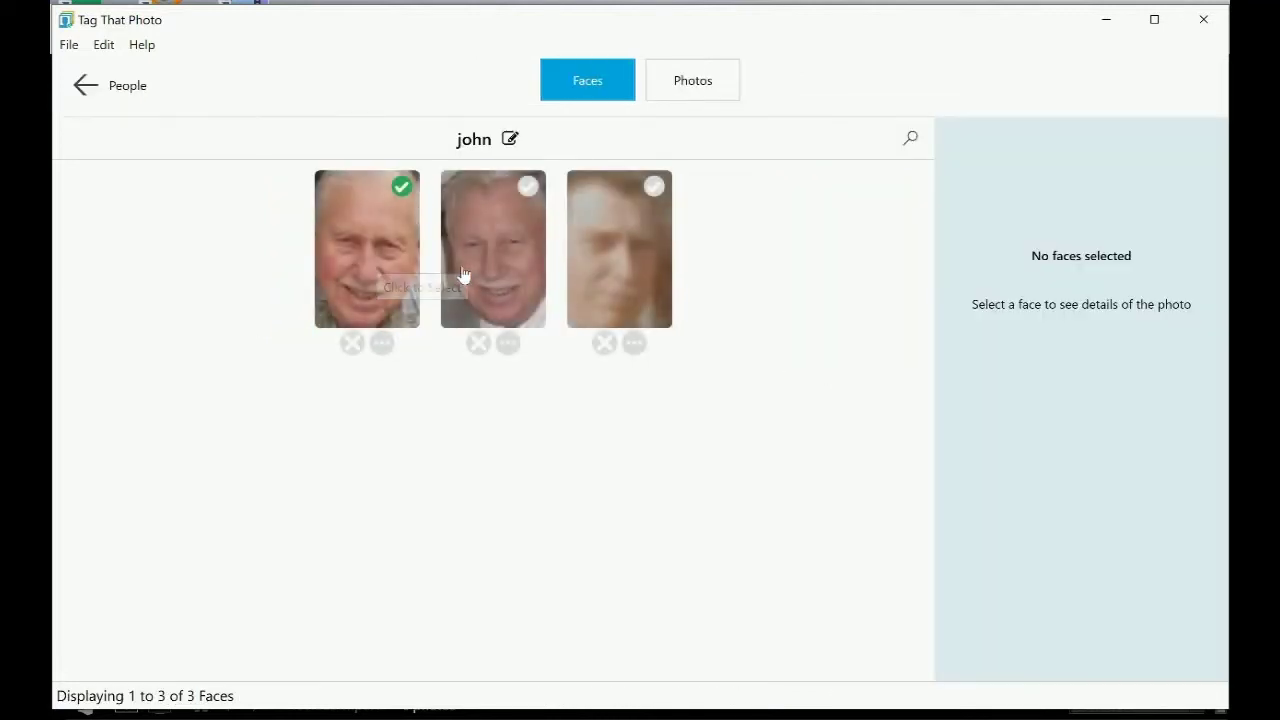
click(366, 275)
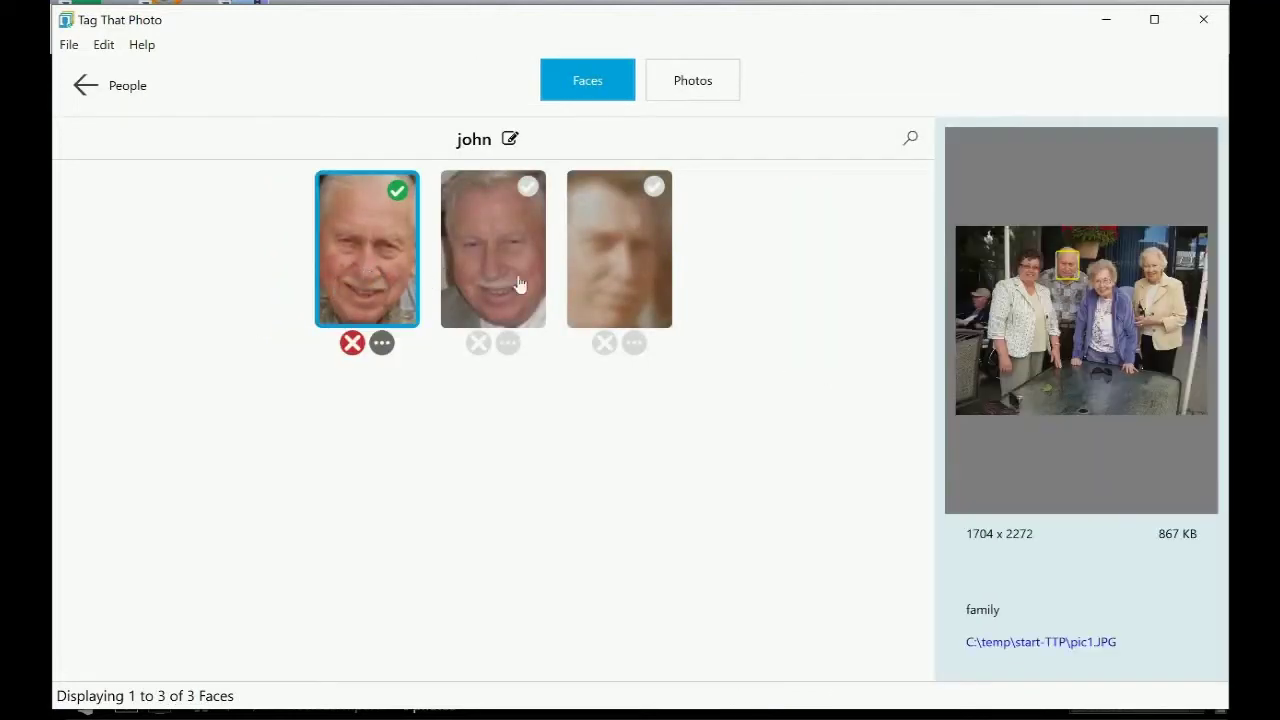
click(1053, 353)
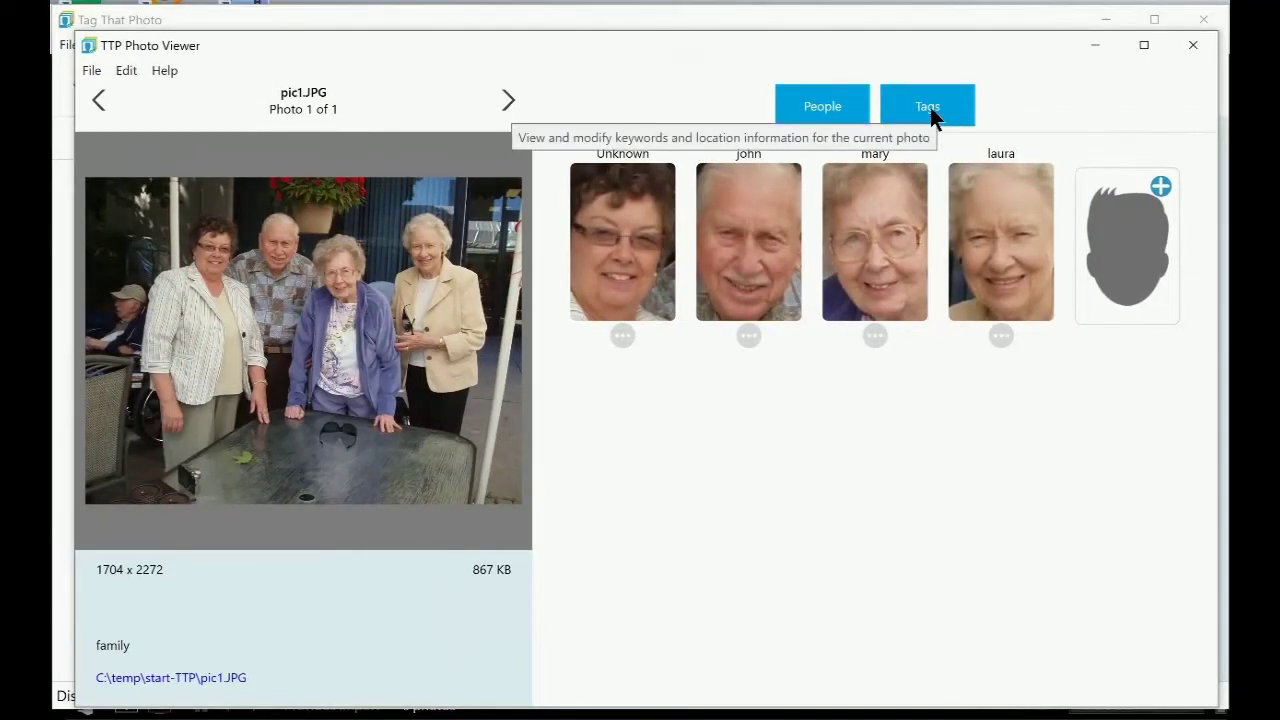
Title pic1.JPG 'lunch on the town', then switch to XnView MP
click(930, 110)
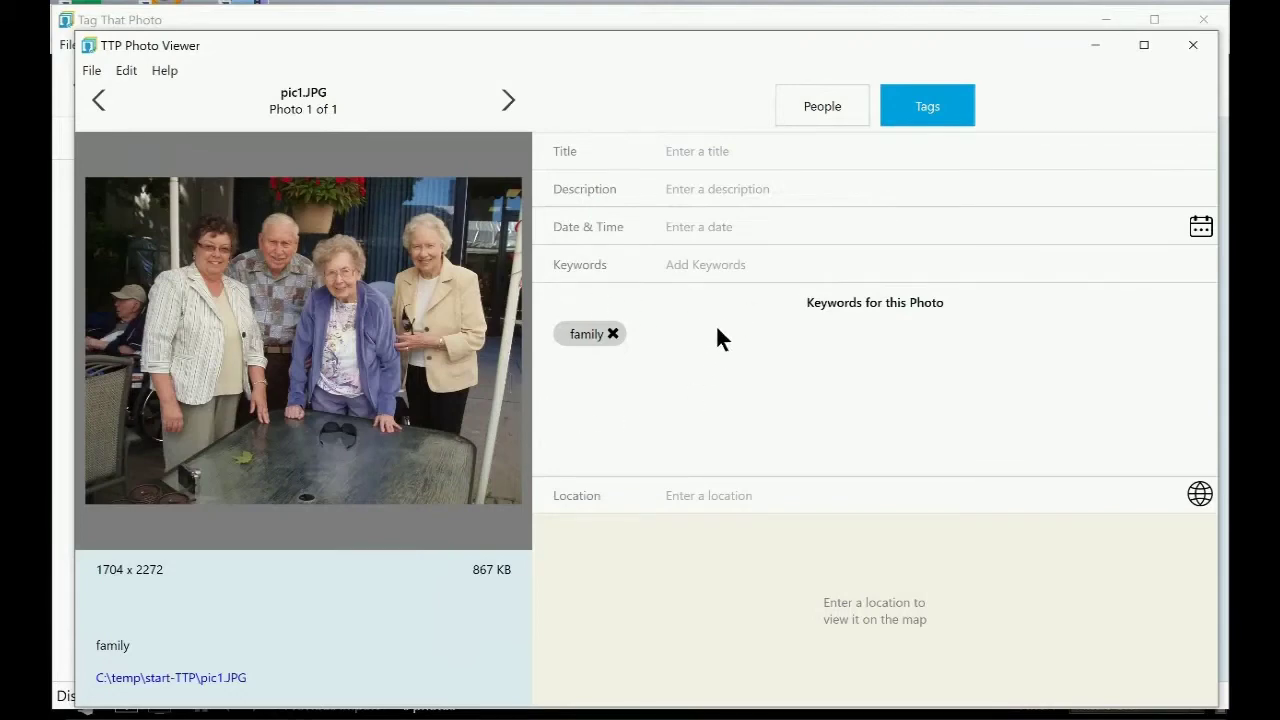
click(723, 150)
text(lunch on the town)
key(Tab)
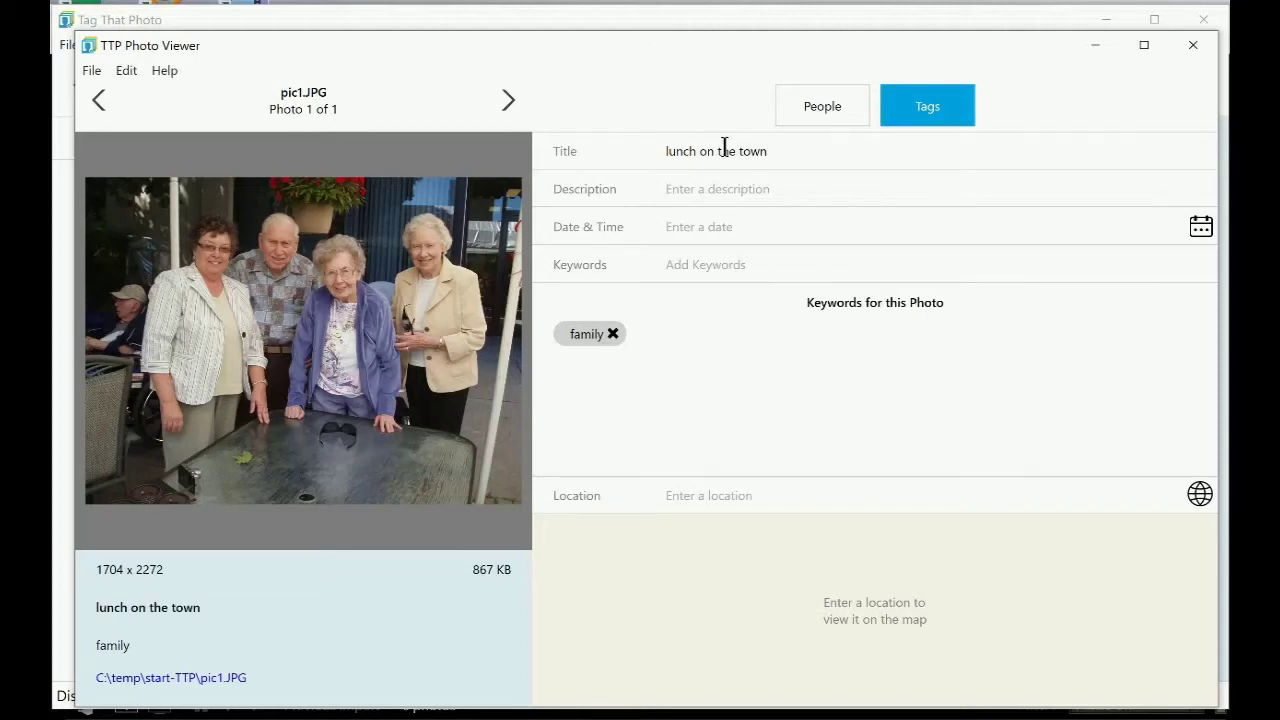
click(1193, 44)
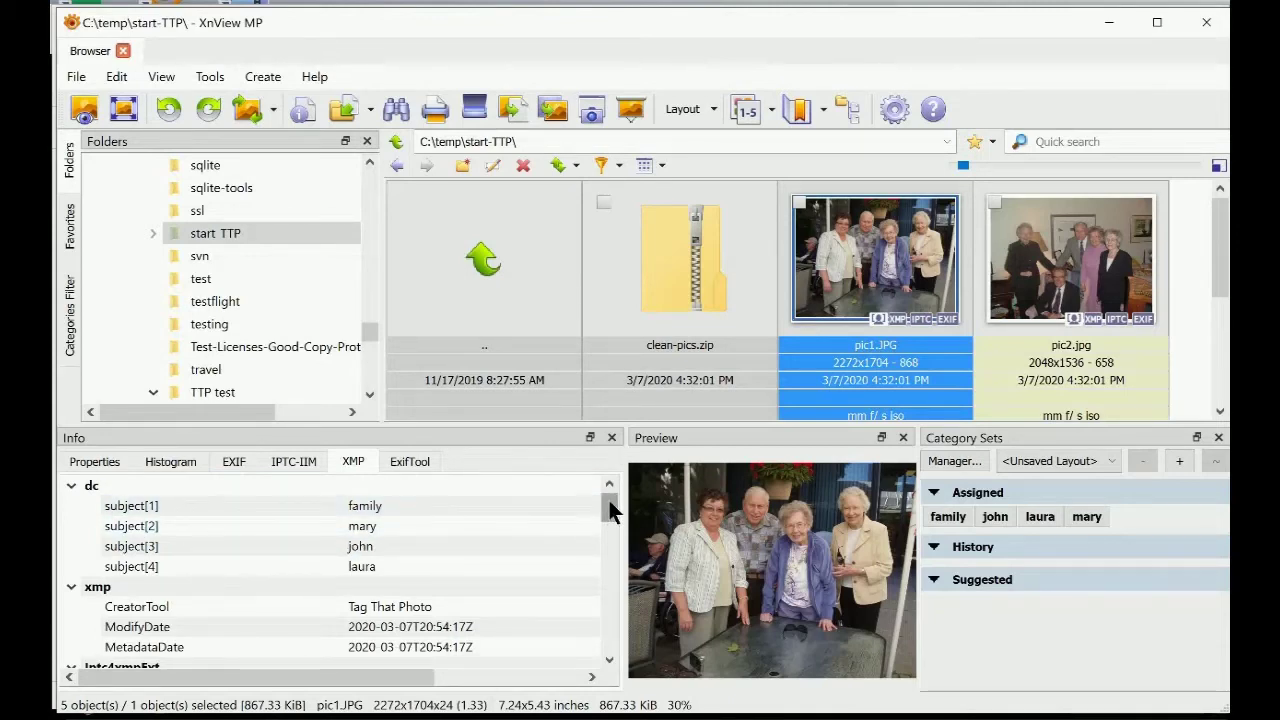
drag(609, 500, 616, 634)
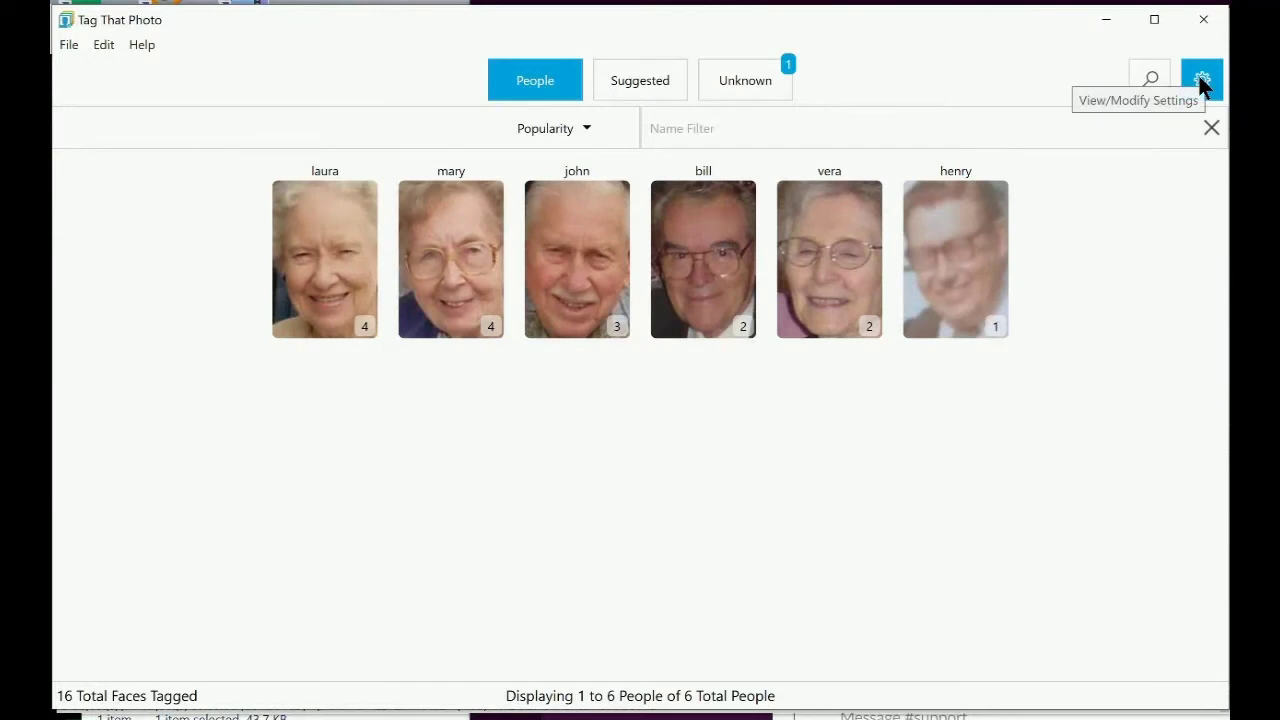
In Settings, turn on writing faces and tags to metadata and appending people names to keywords
click(1201, 84)
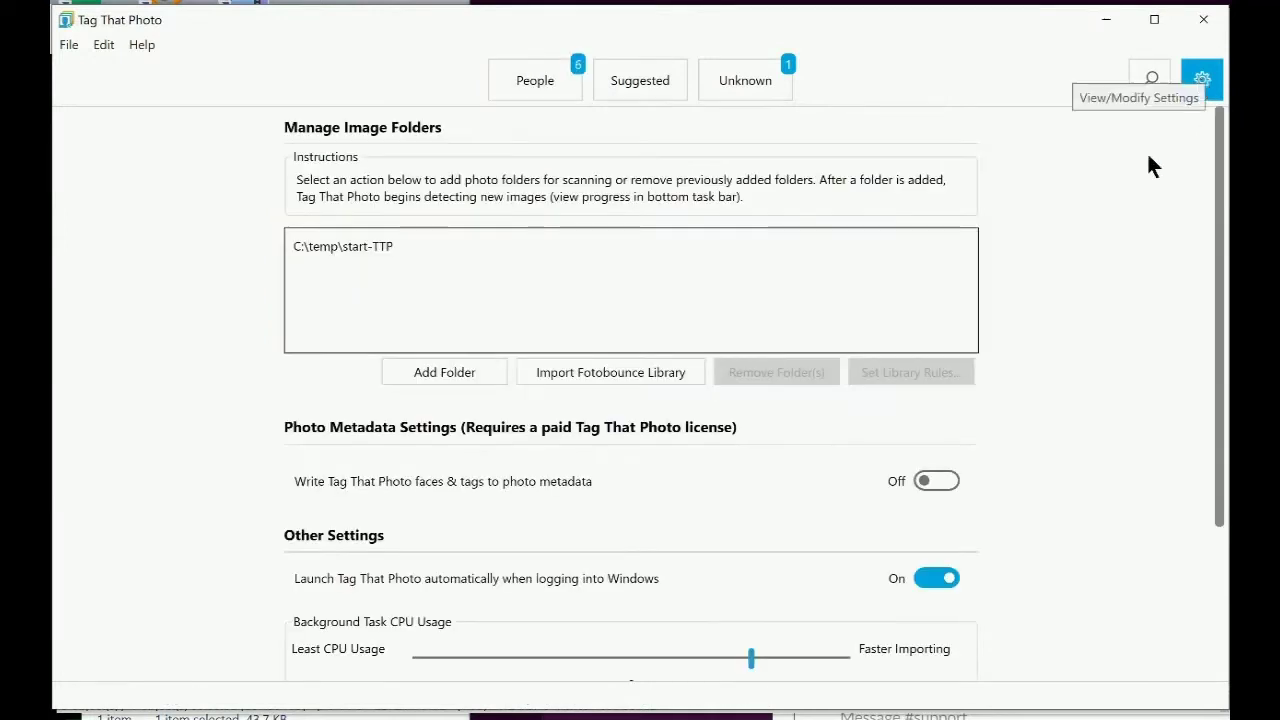
click(940, 482)
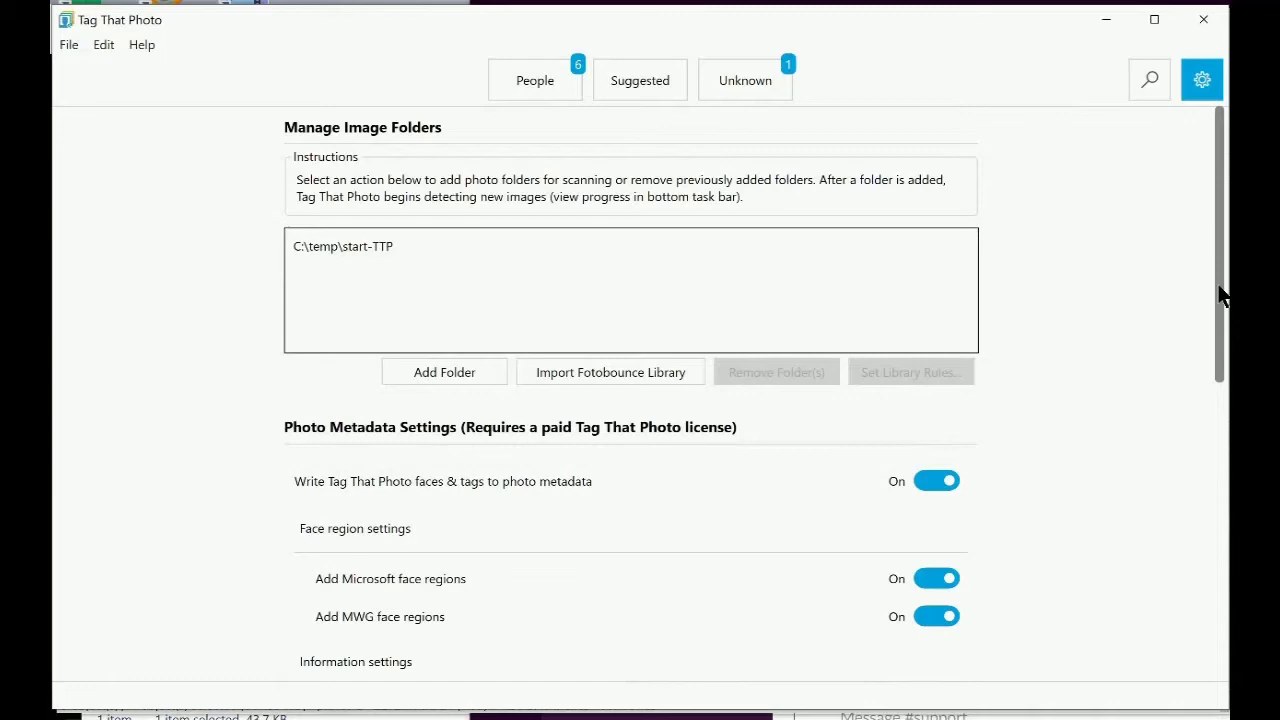
drag(1220, 295, 1222, 449)
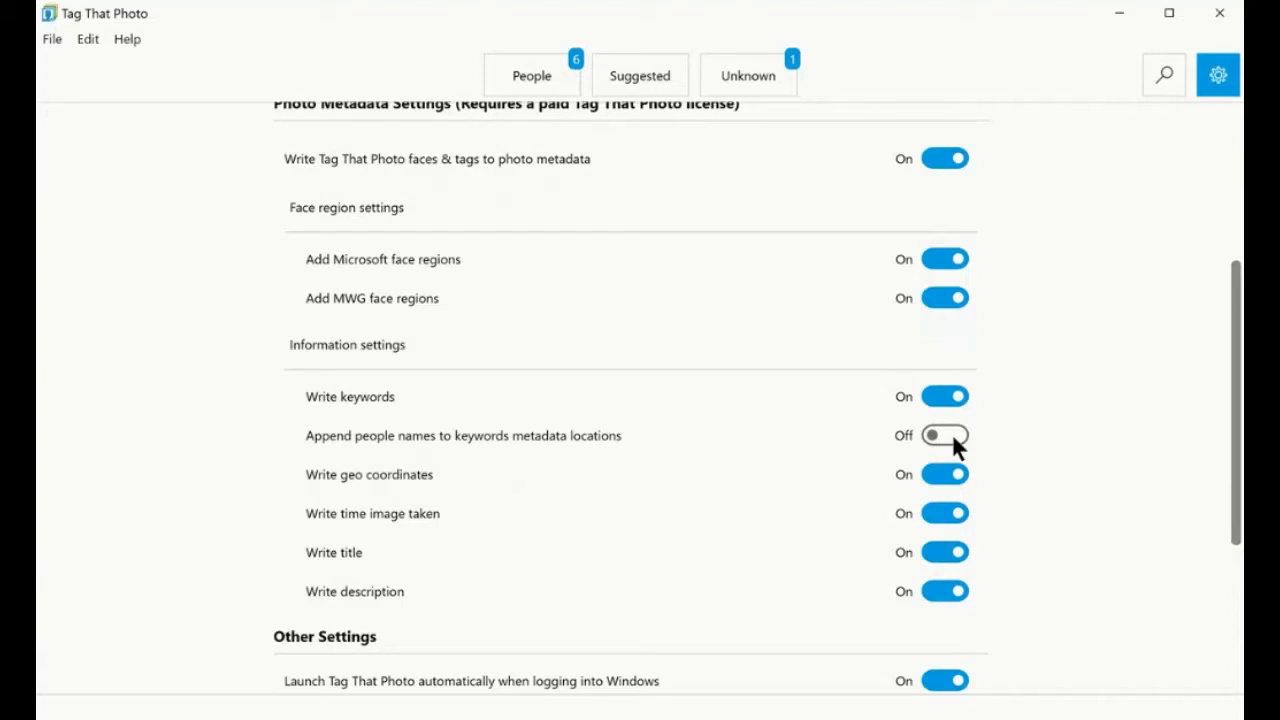
click(952, 435)
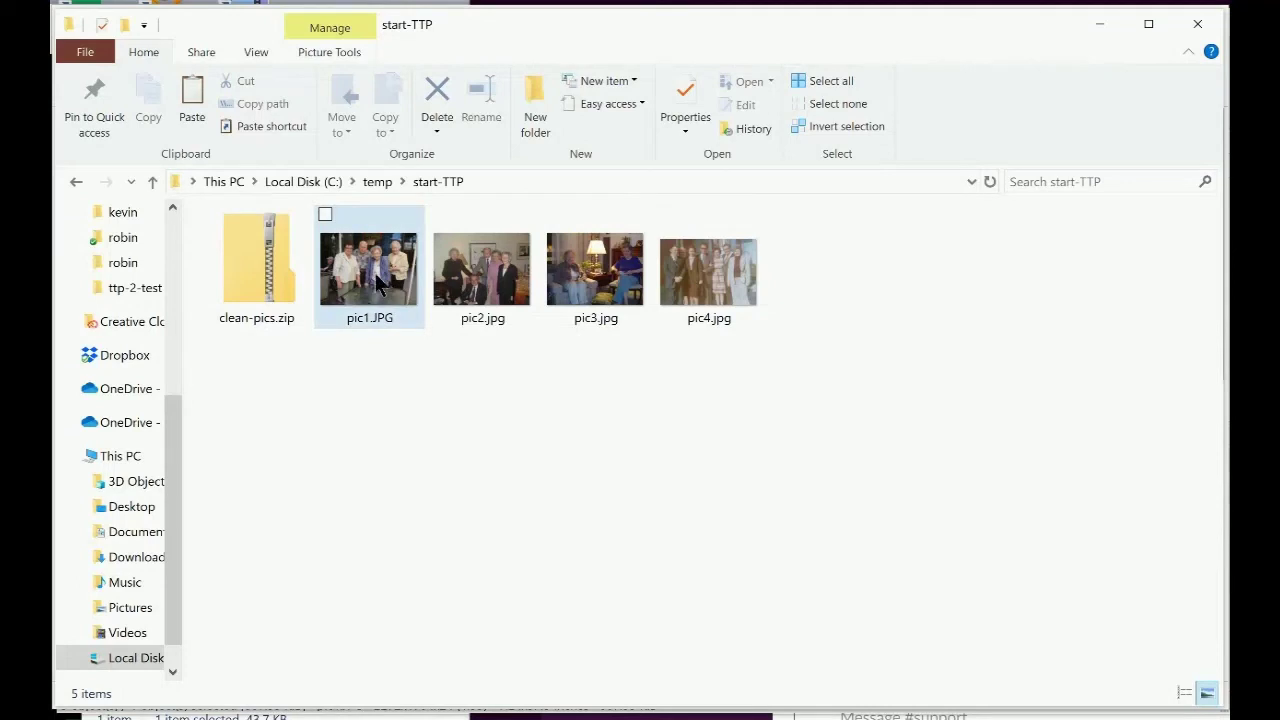
Show the Details tab of pic1.JPG's Properties, with its title, tags and people
mouse_move(378, 284)
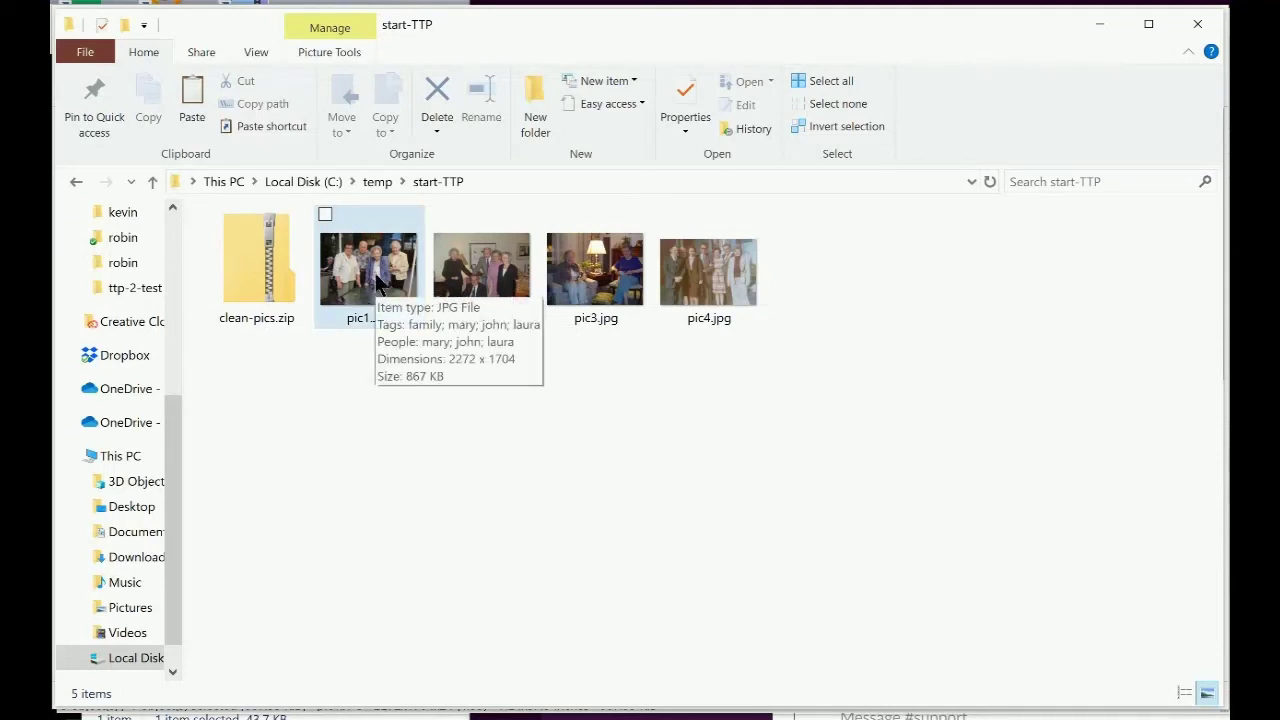
right_click(378, 285)
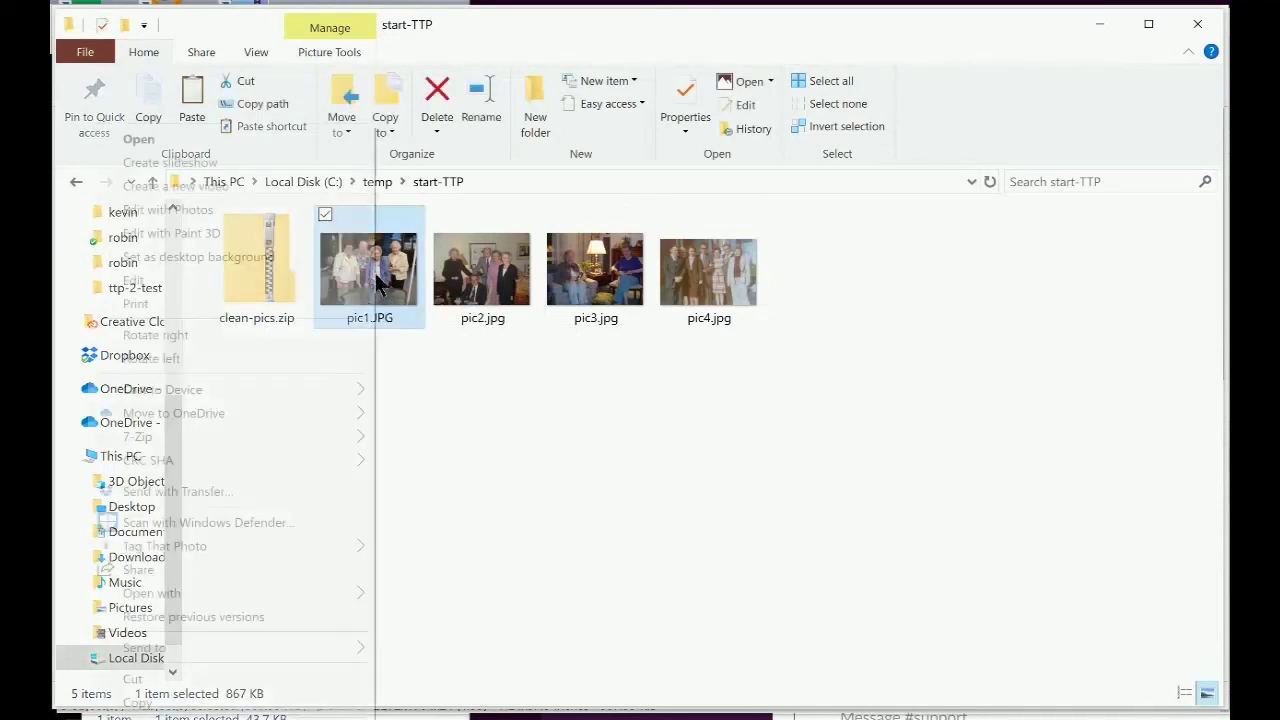
key(r)
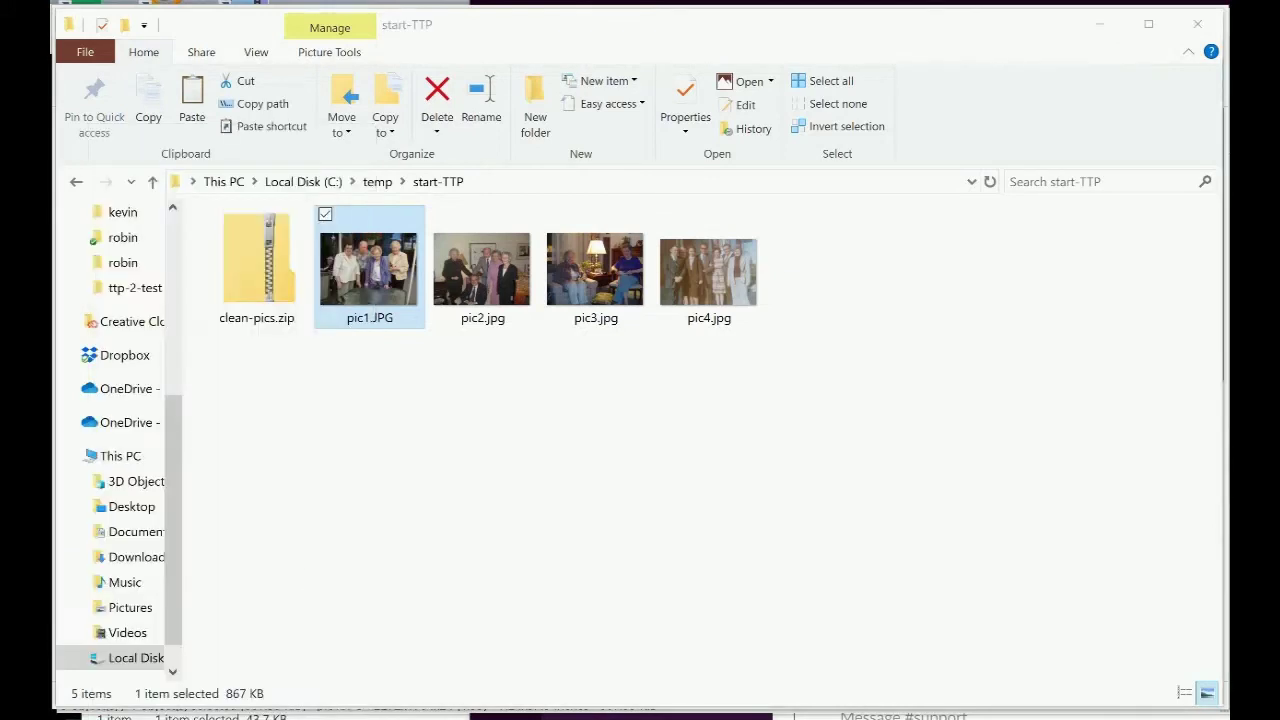
click(520, 321)
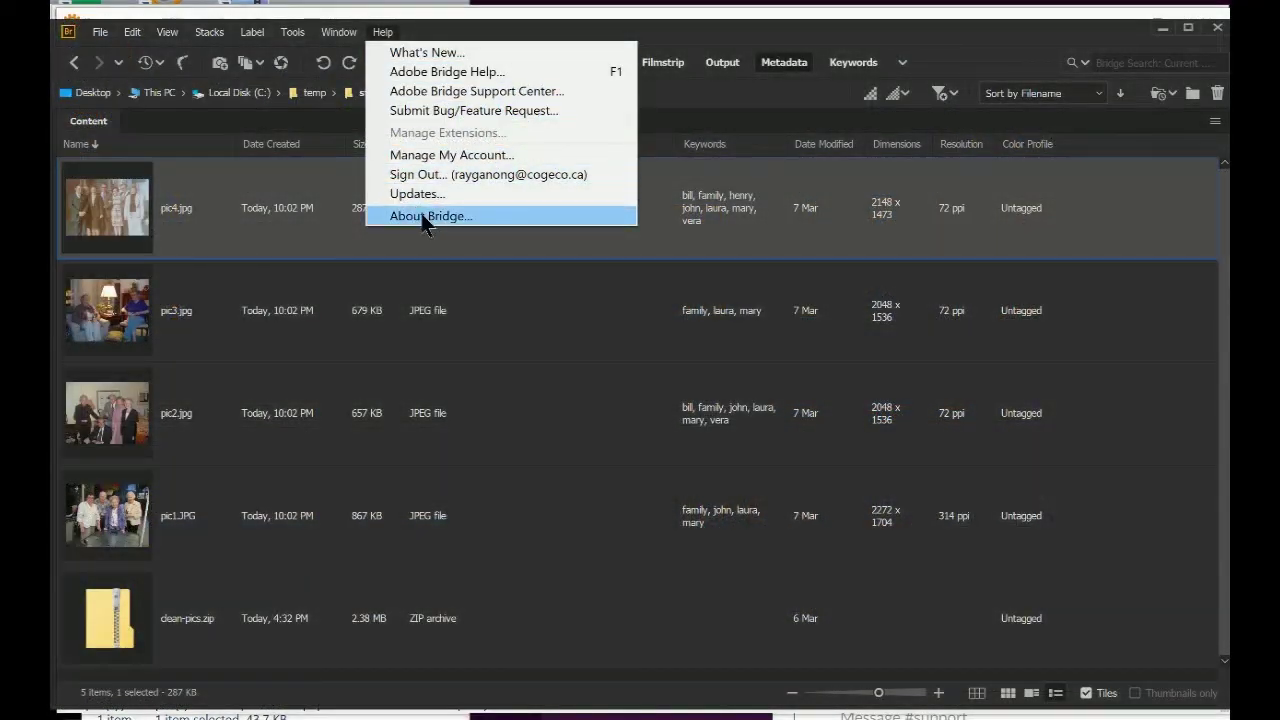
Close the open Help menu in Adobe Bridge after reviewing the Keywords column
click(812, 297)
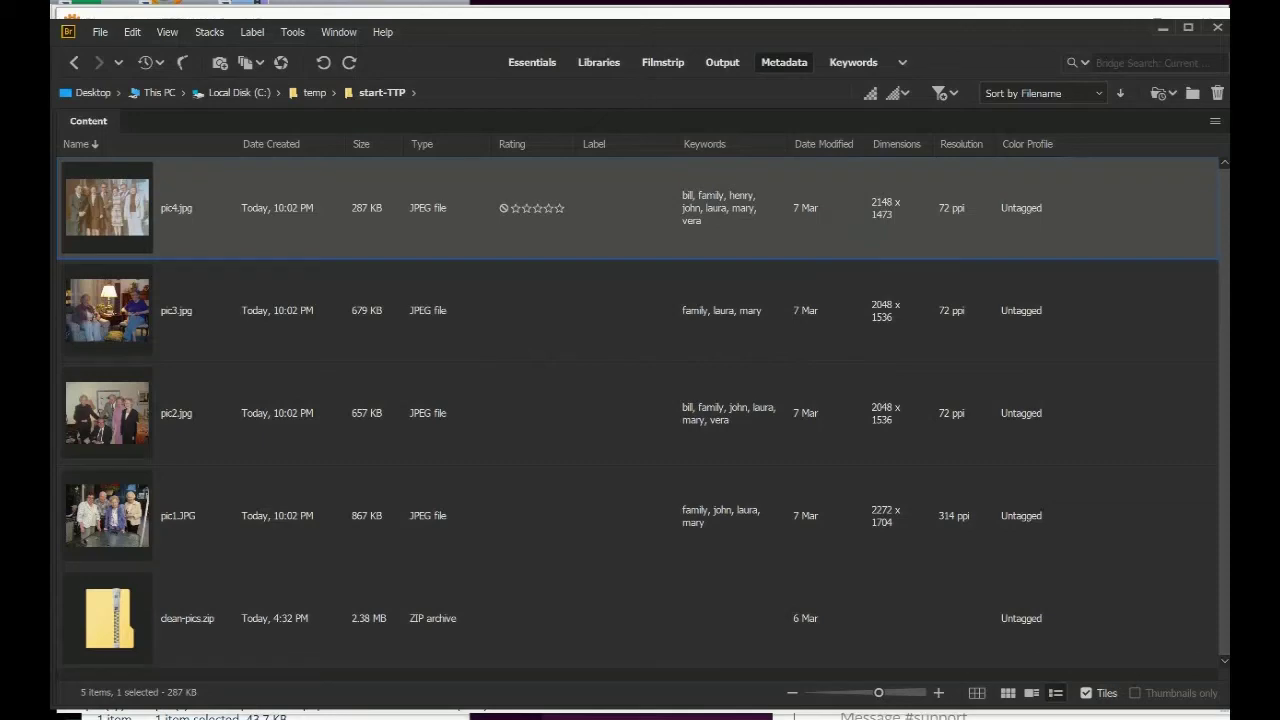
Import the four start-TTP photos into the Lightroom Classic catalog
mouse_move(767, 718)
click(767, 692)
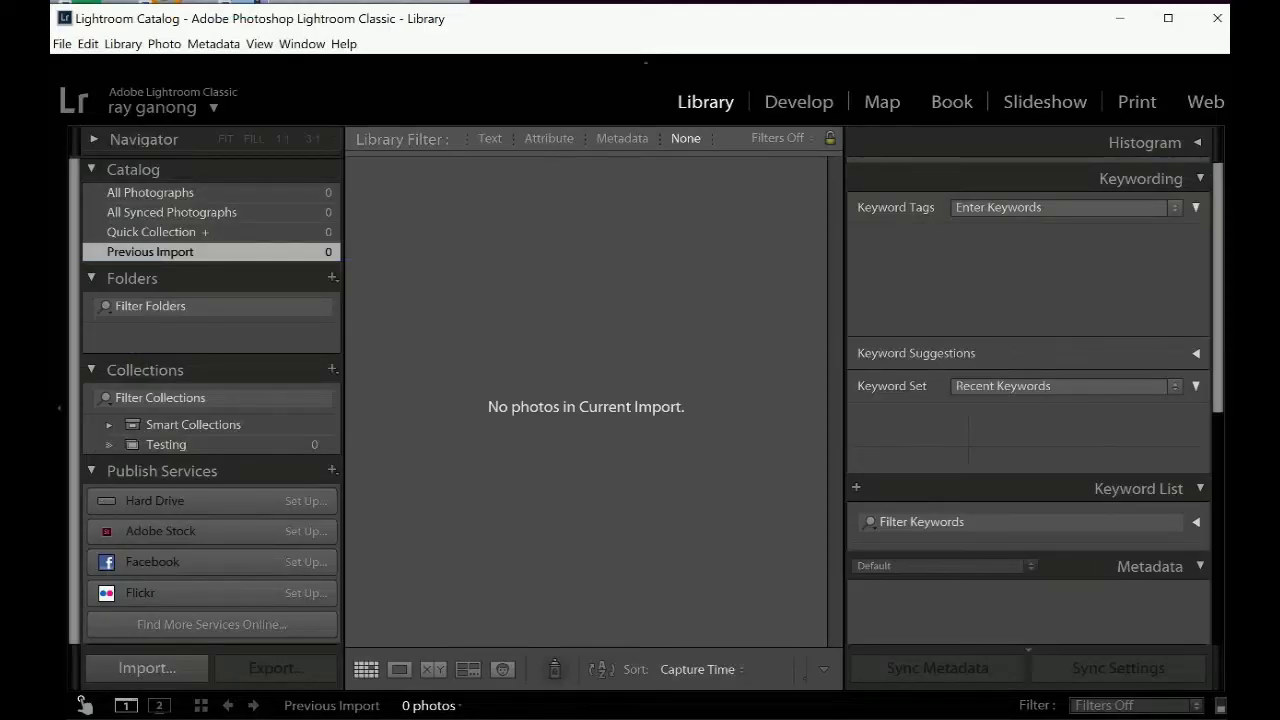
click(166, 674)
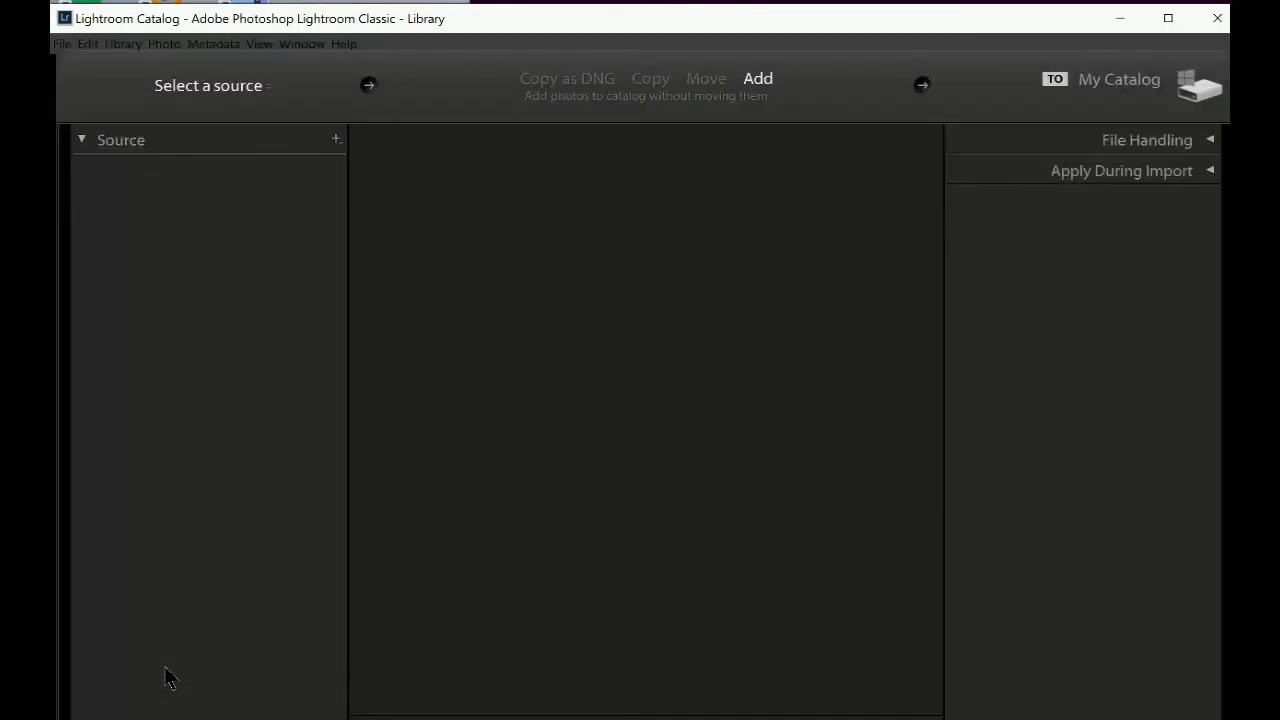
key(Return)
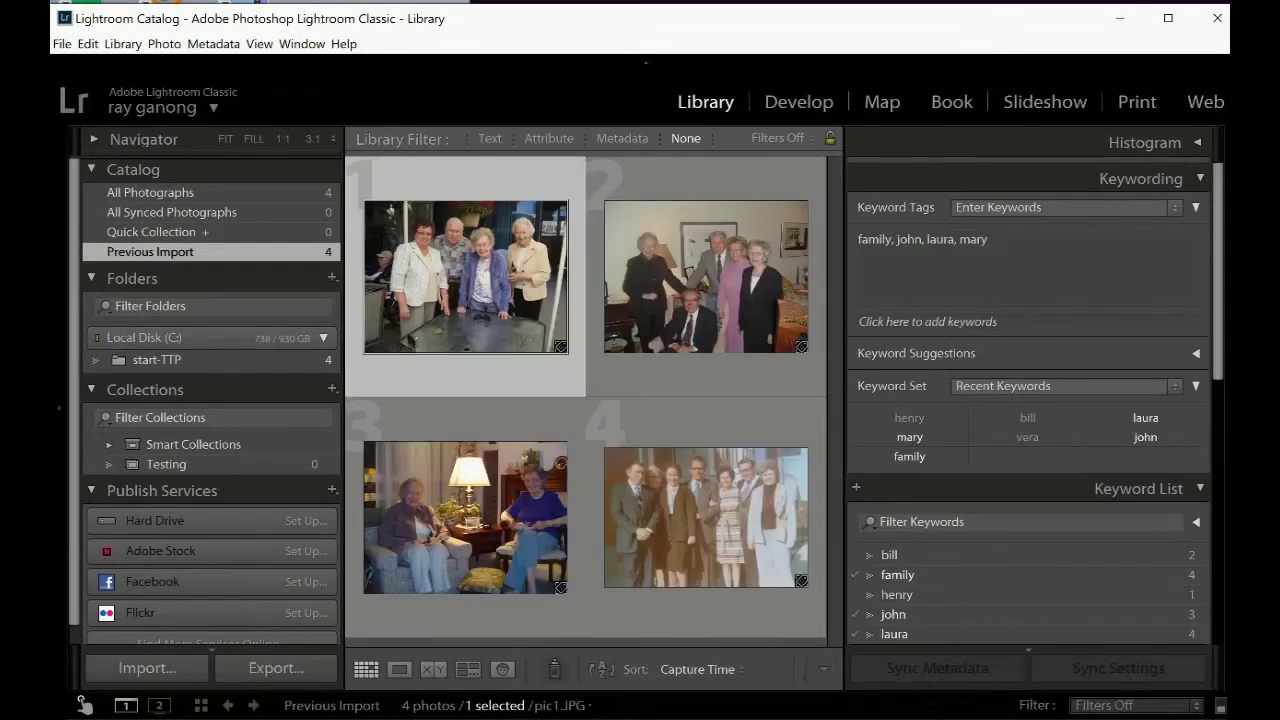
Review the keywords of pic2, pic4 and pic3 in the Keywording panel
click(701, 251)
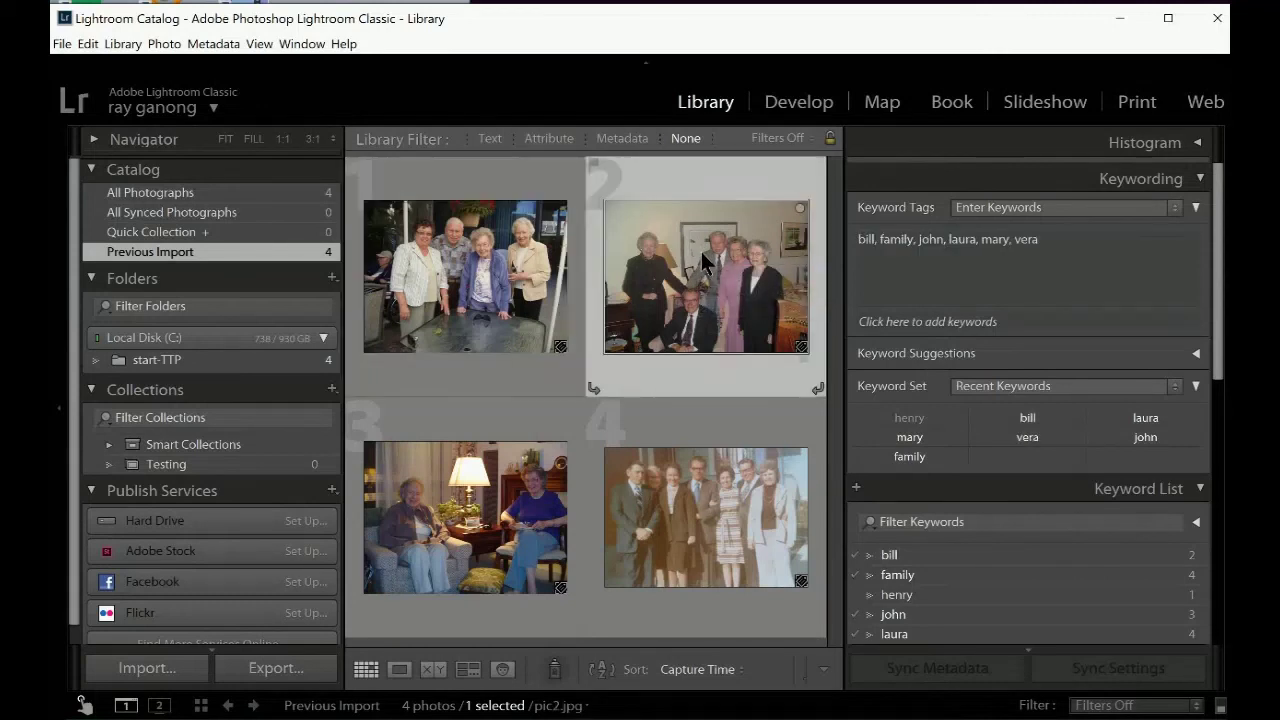
click(705, 522)
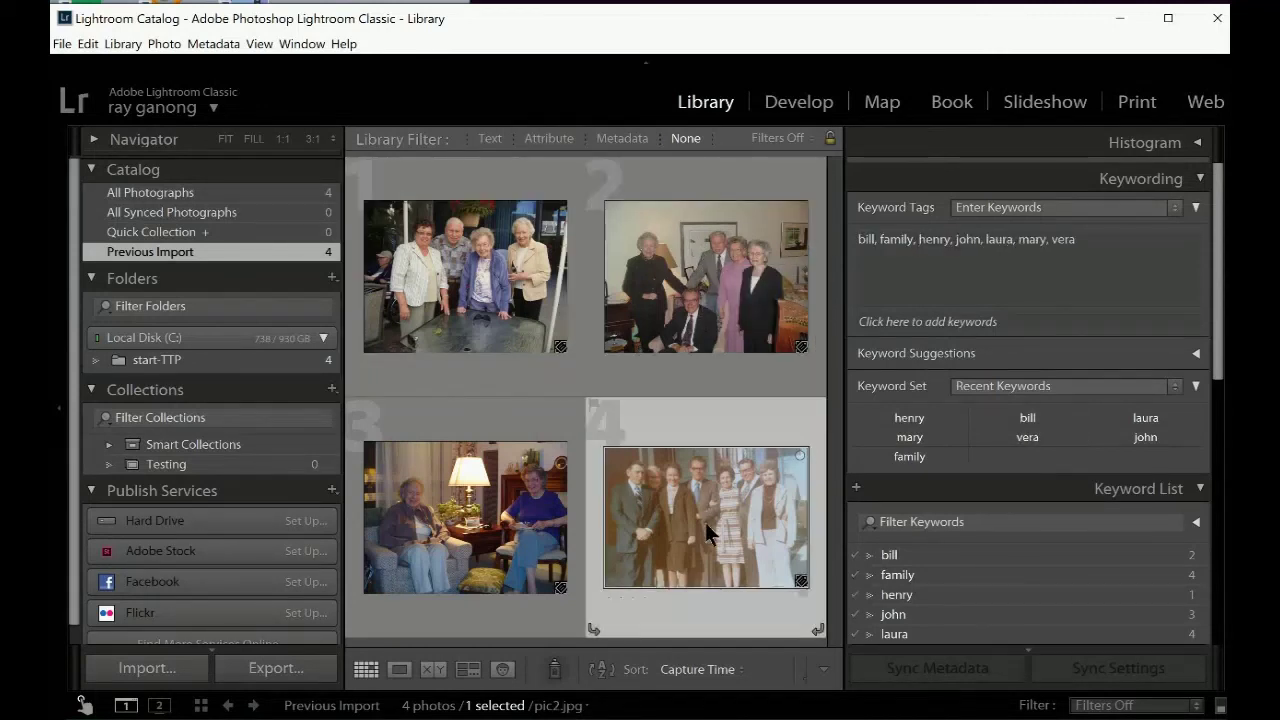
click(438, 516)
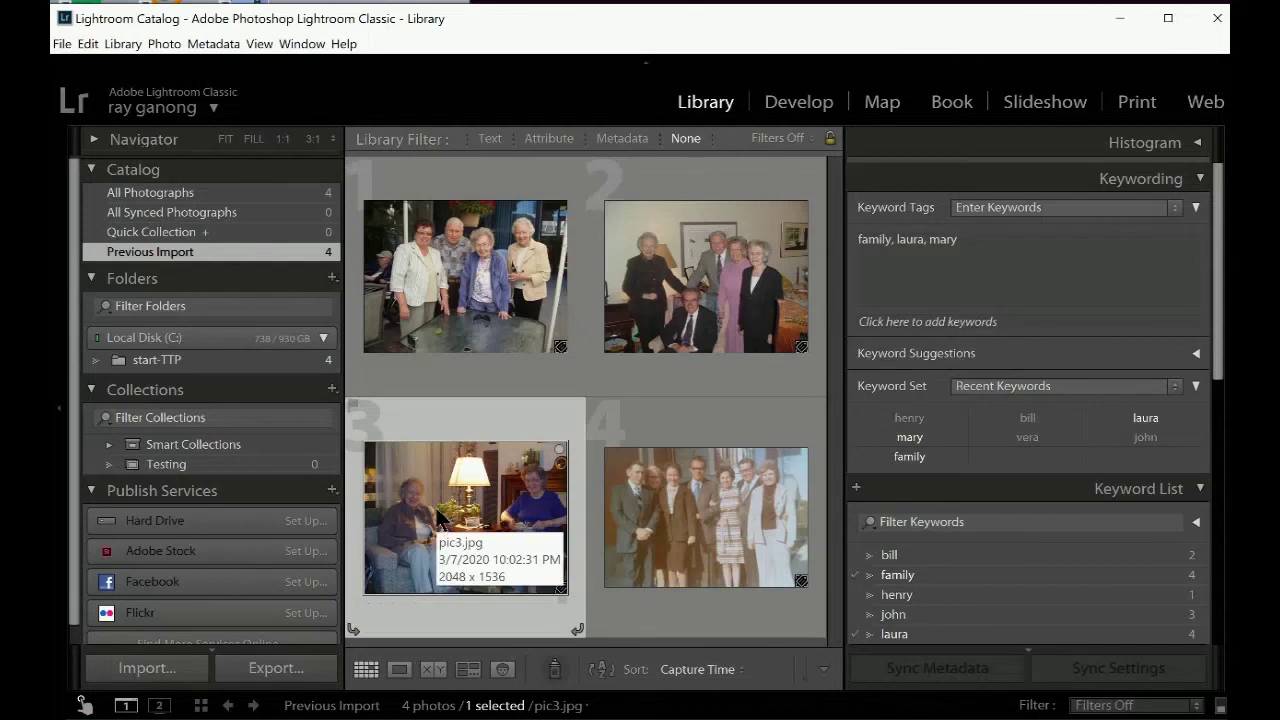
Switch to the People view and select bill's and henry's face groups
click(501, 670)
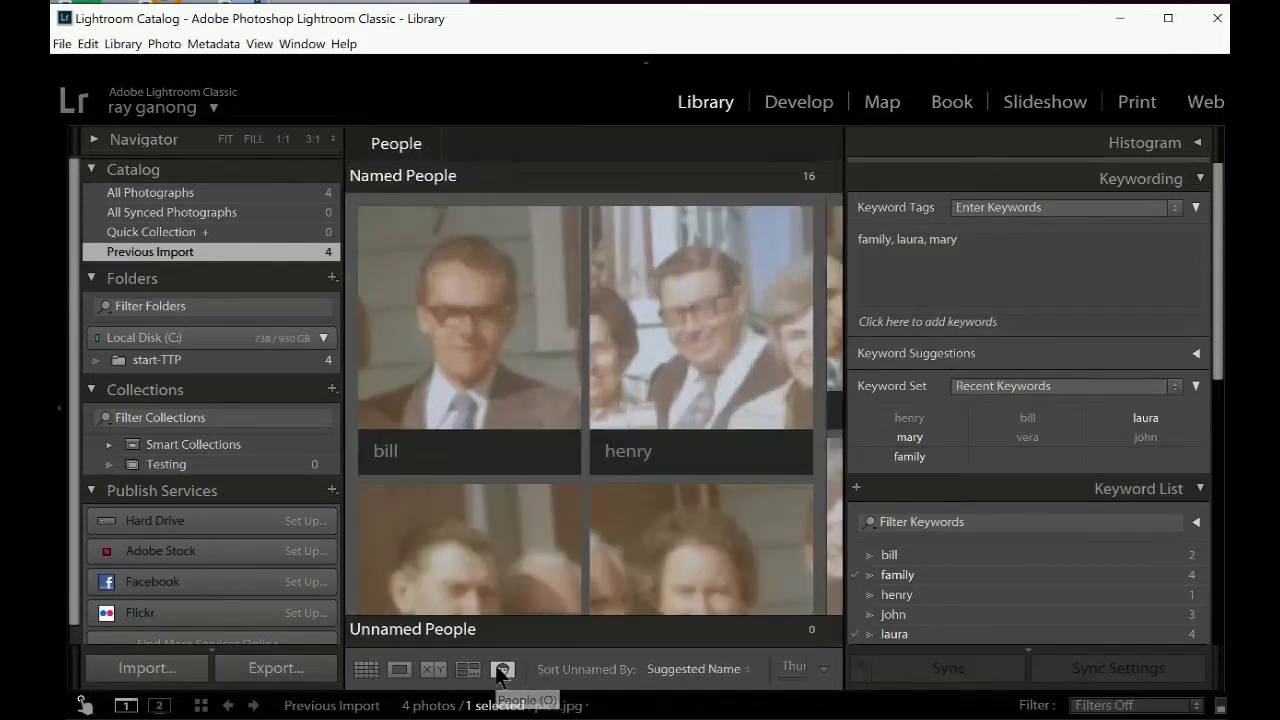
click(481, 274)
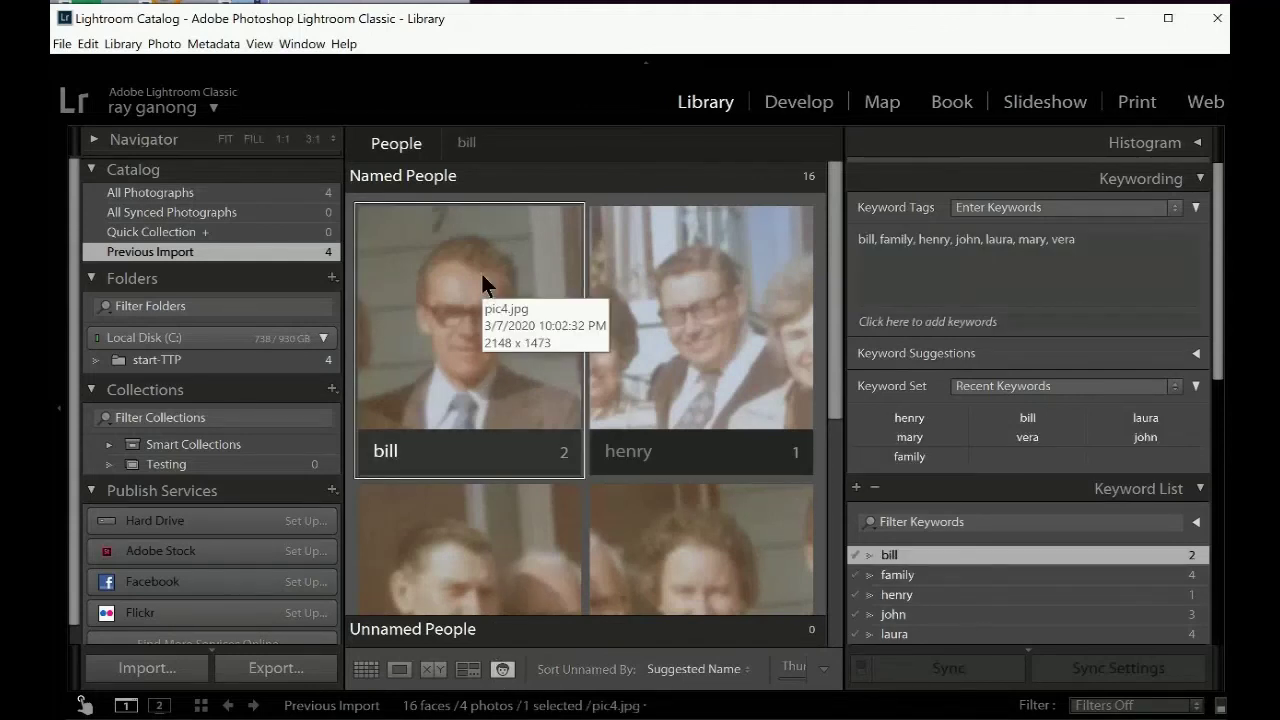
click(694, 327)
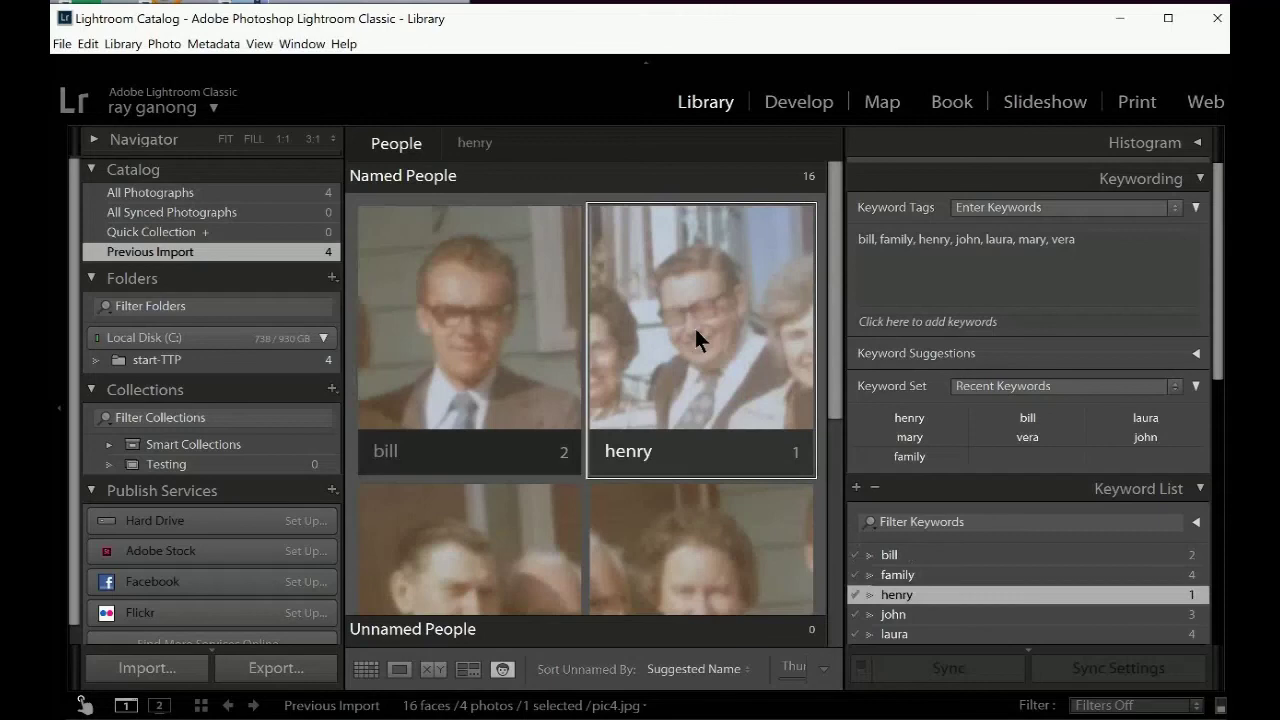
Open laura's stack of confirmed faces and select her bottom-right face
scroll(690, 327, down, 3)
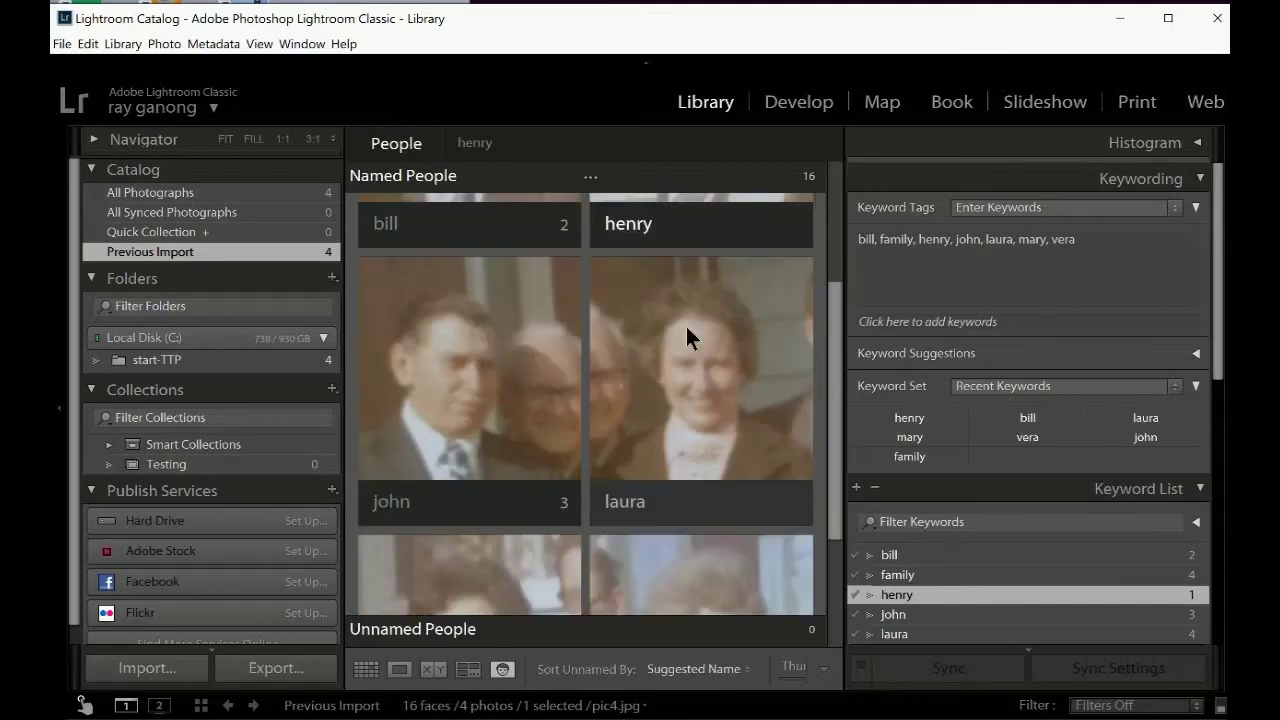
double_click(700, 388)
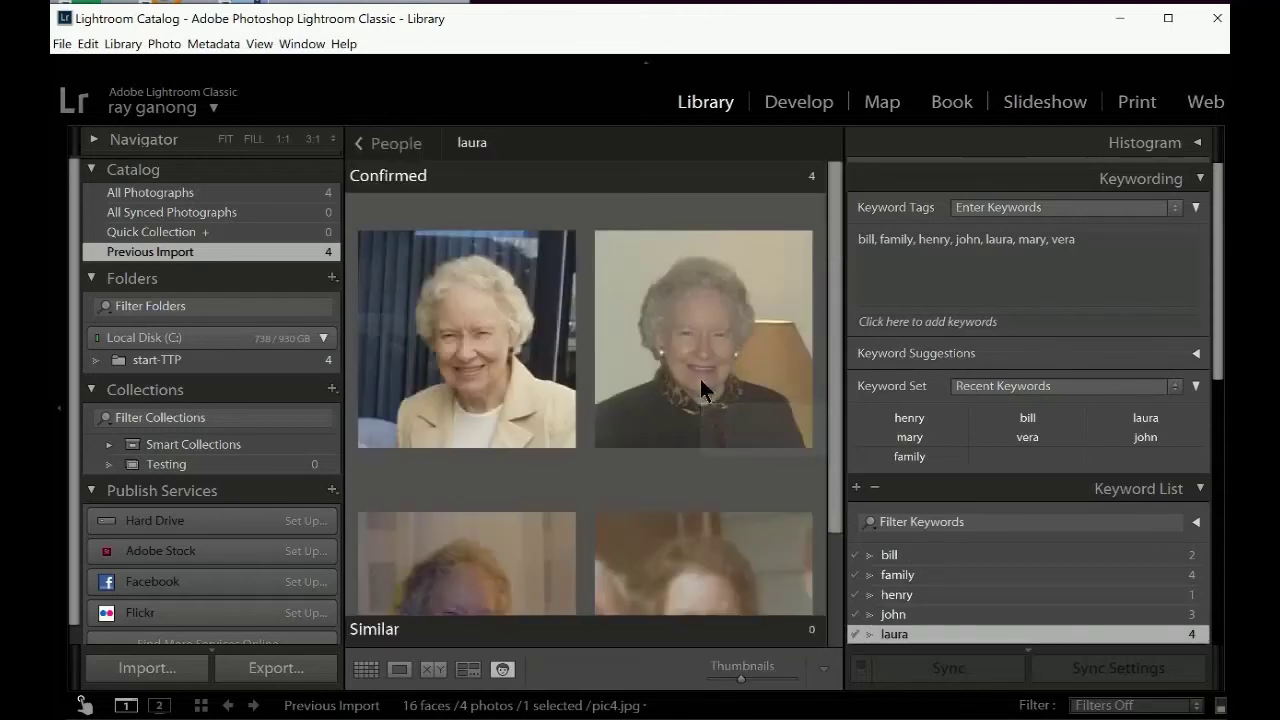
scroll(700, 388, down, 3)
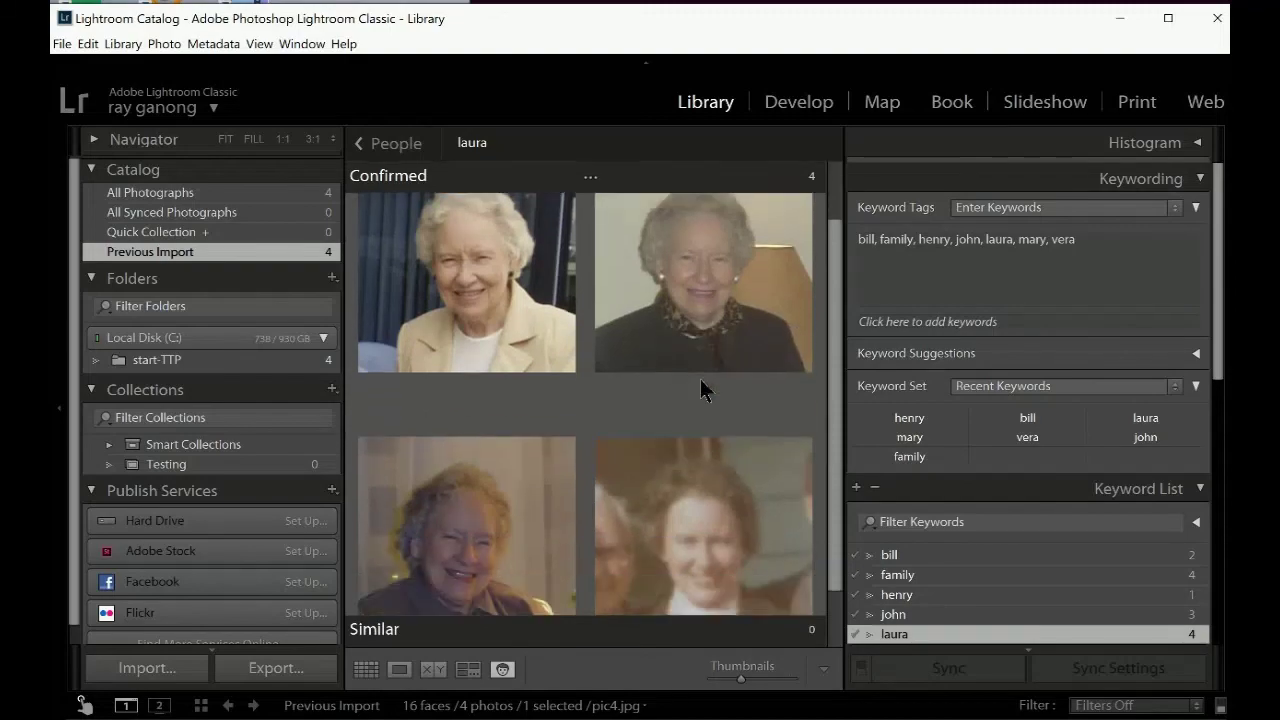
click(712, 461)
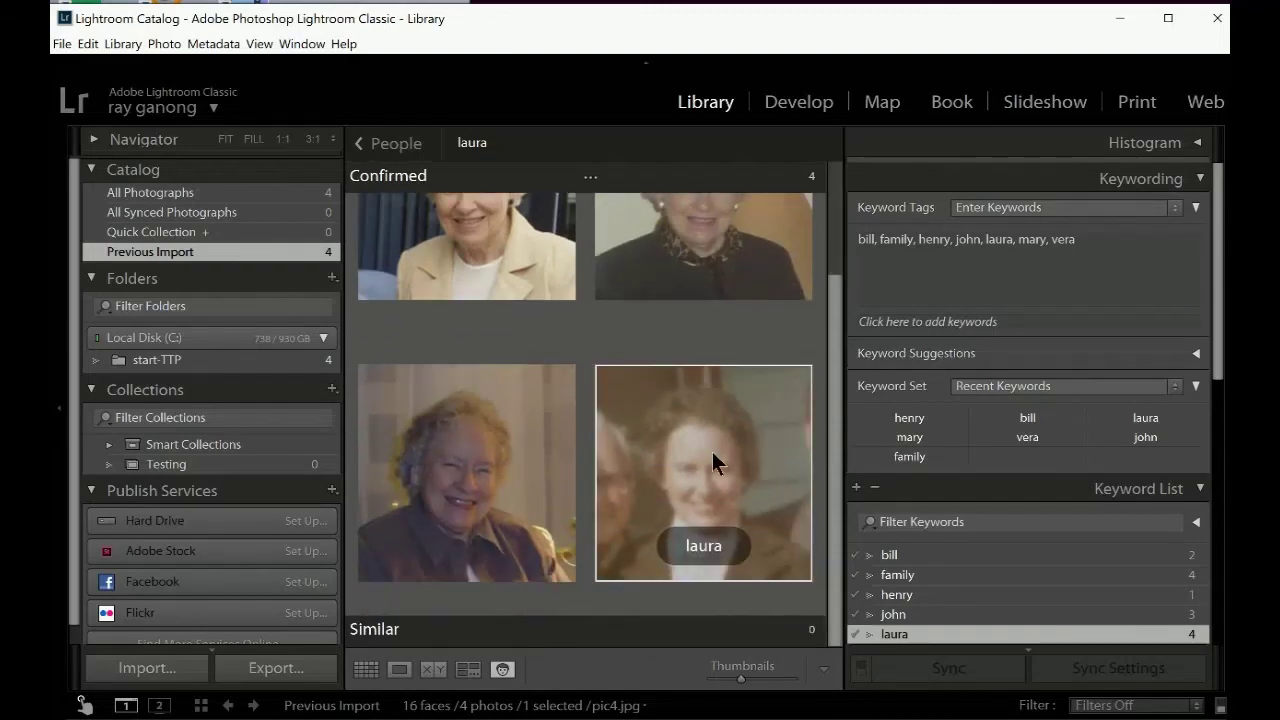